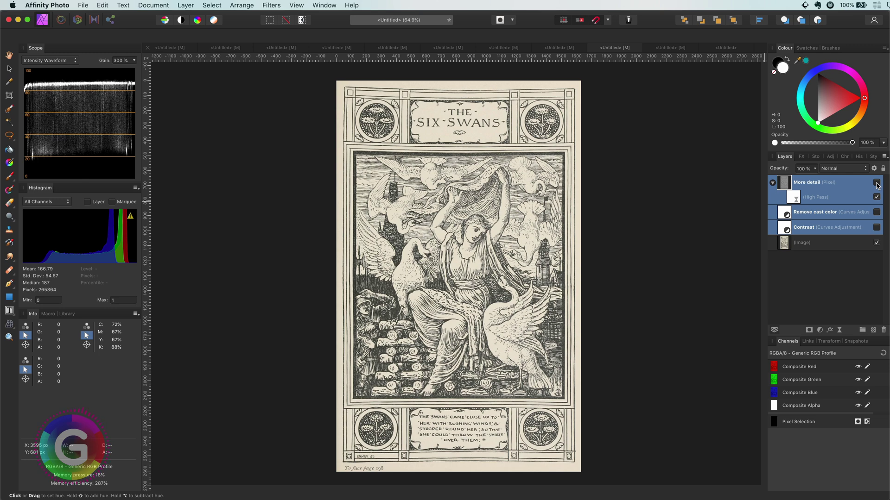
Step: Re-enable the More detail, Remove cast color and Contrast layers in the Six Swans document
{"action": "left_click", "coordinate": [876, 183]}
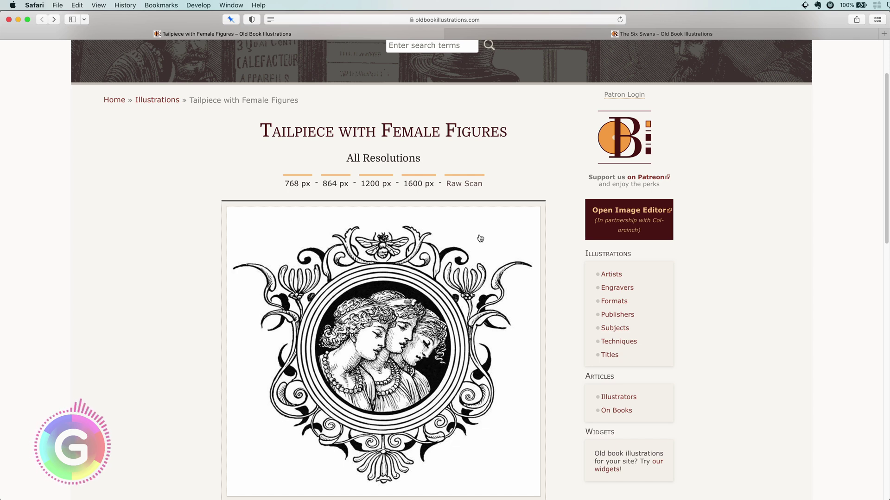
Step: Open the Tailpiece with Female Figures raw scan in Safari and copy the image
{"action": "left_click", "coordinate": [466, 185]}
{"action": "right_click", "coordinate": [468, 178]}
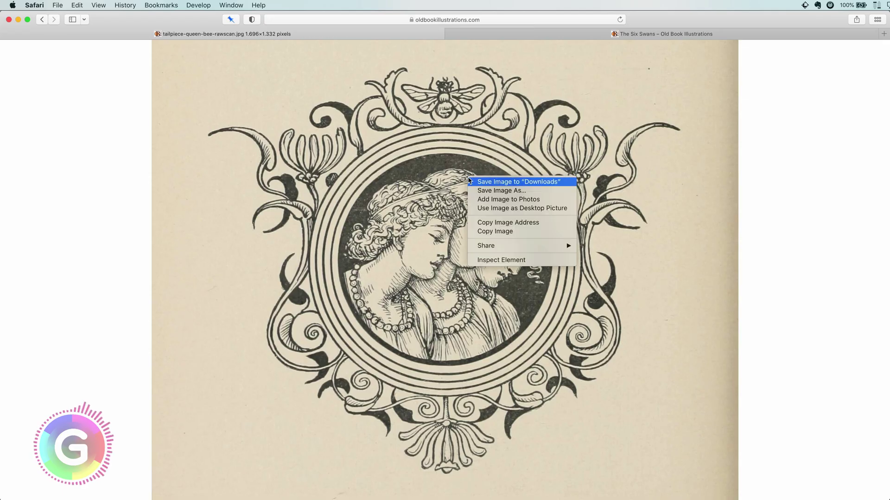
{"action": "left_click", "coordinate": [494, 232]}
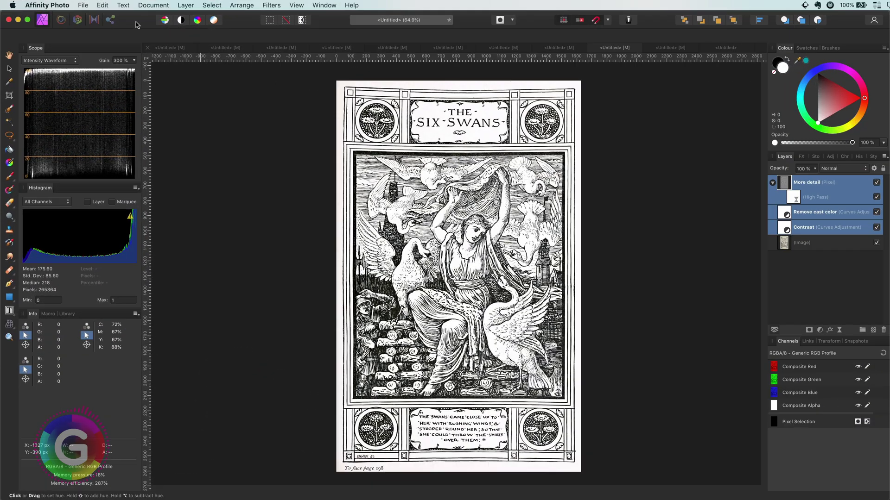
Step: Create a new document from the copied tailpiece scan and duplicate its image layer
{"action": "left_click", "coordinate": [82, 6]}
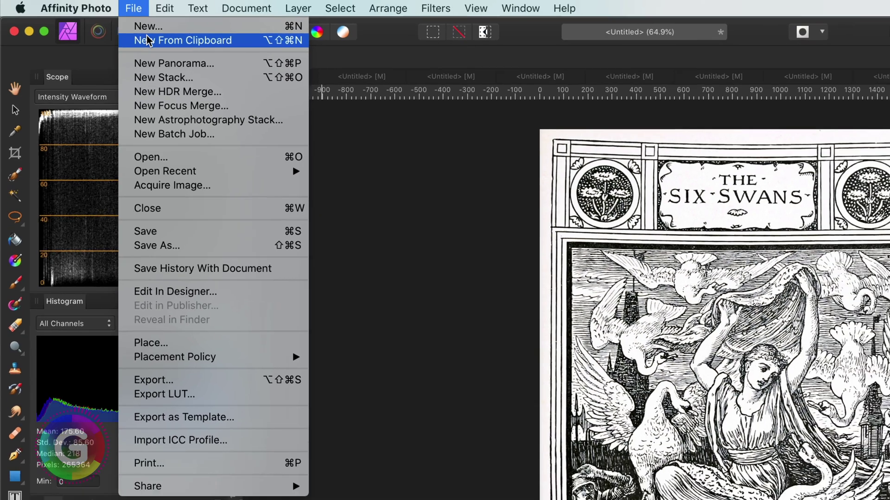
{"action": "left_click", "coordinate": [162, 44]}
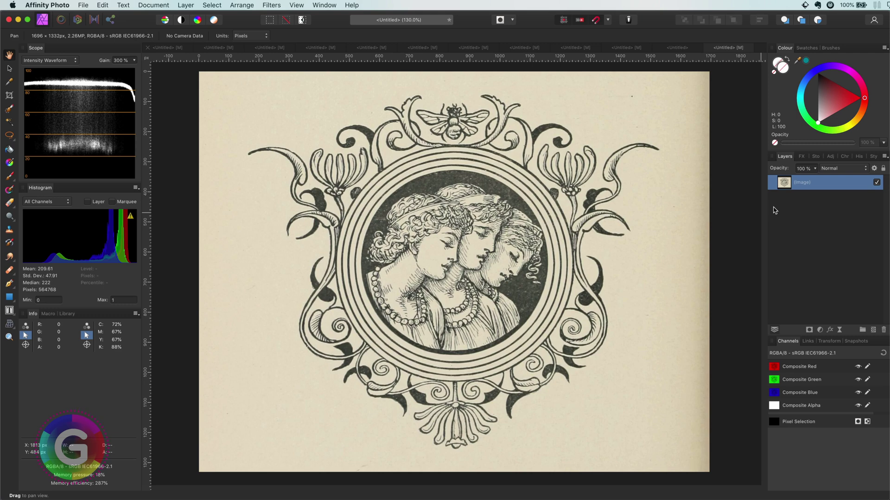
{"action": "right_click", "coordinate": [787, 184]}
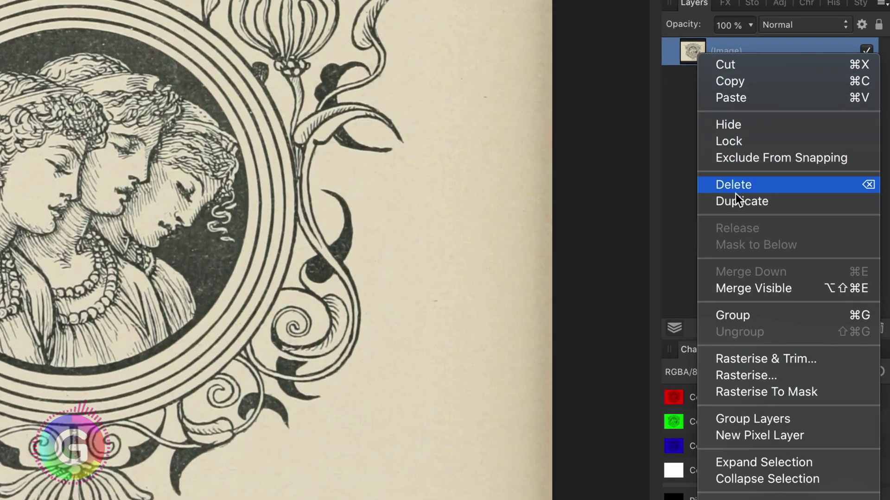
{"action": "left_click", "coordinate": [736, 197]}
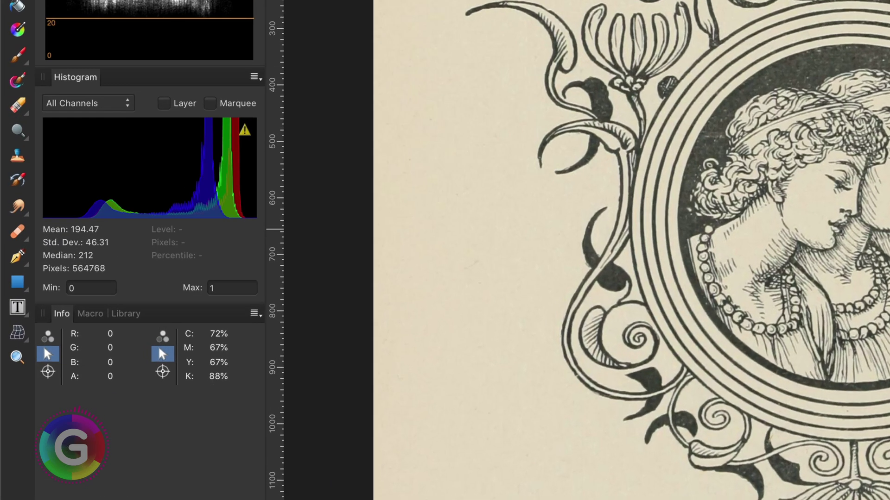
Step: Add a Curves adjustment with the black point moved to 171 and the white point to 931
{"action": "mouse_move", "coordinate": [94, 214]}
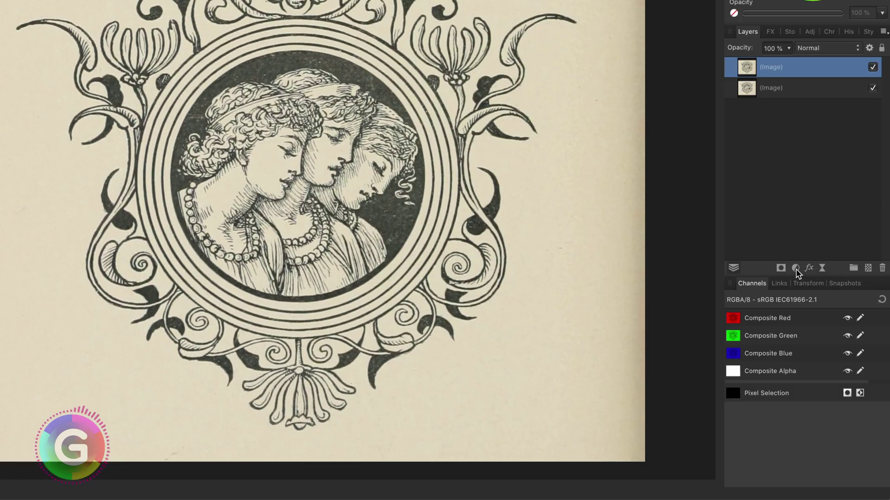
{"action": "left_click", "coordinate": [795, 269]}
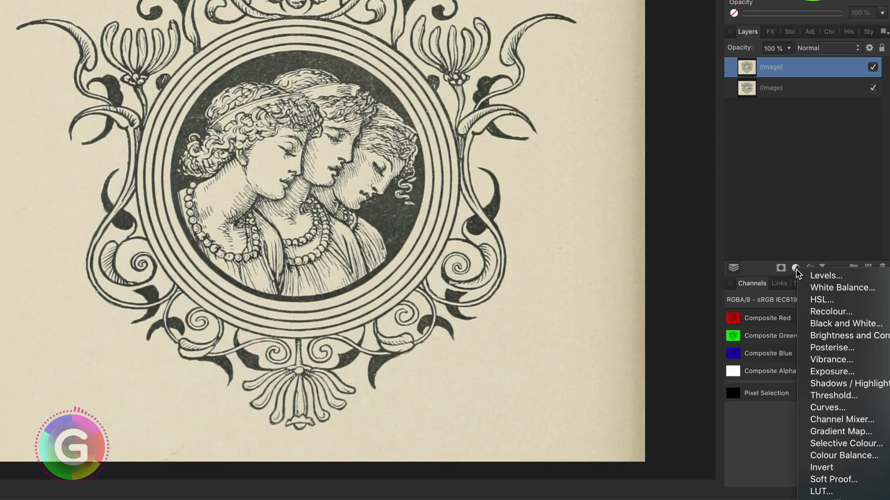
{"action": "left_click", "coordinate": [841, 409]}
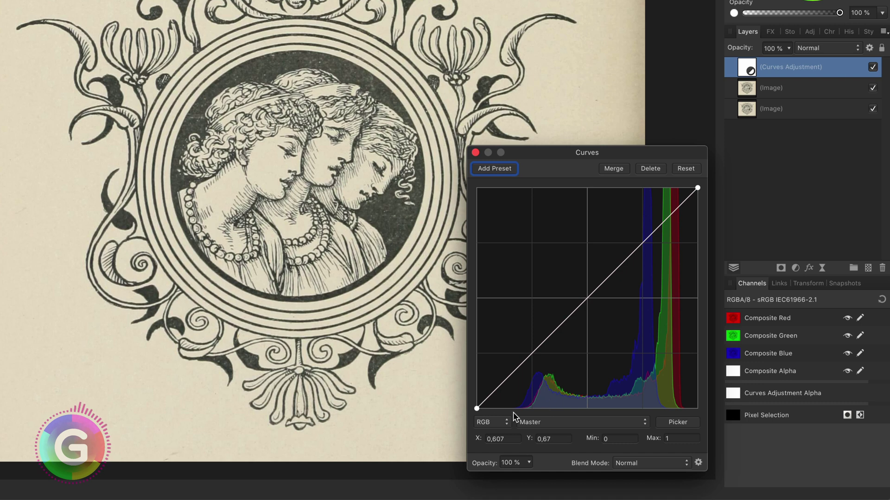
{"action": "left_click_drag", "start_coordinate": [480, 412], "coordinate": [514, 412]}
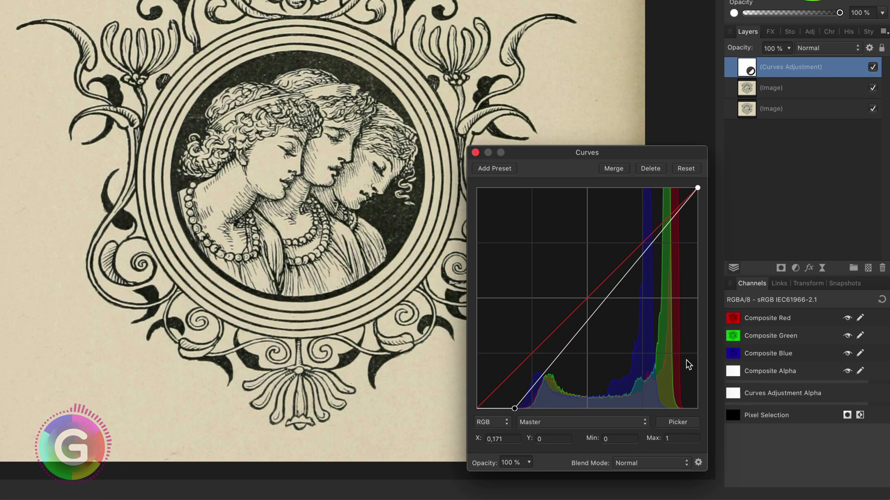
{"action": "left_click_drag", "start_coordinate": [697, 191], "coordinate": [683, 191]}
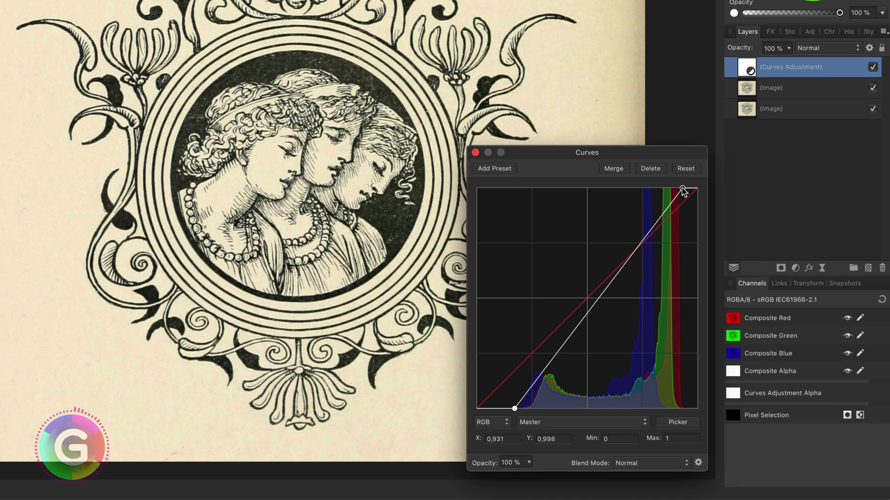
{"action": "left_click", "coordinate": [476, 154]}
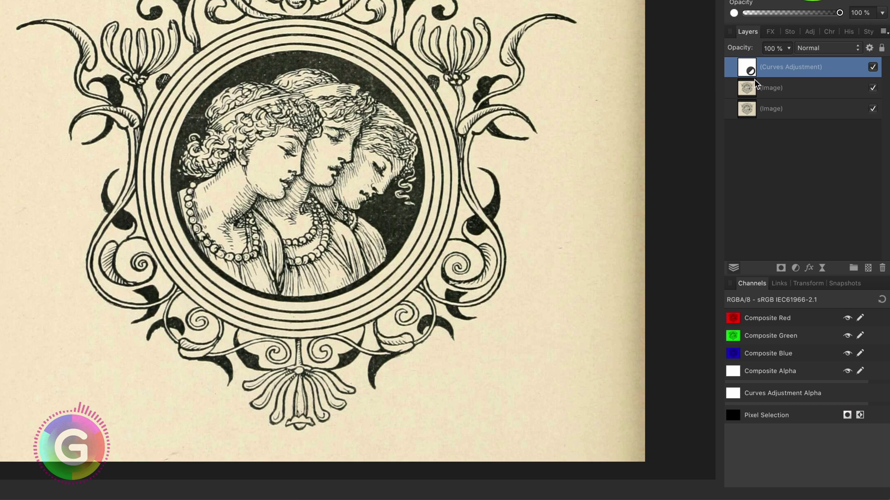
Step: Rename the first Curves layer to 'Levels'
{"action": "double_click", "coordinate": [782, 69]}
{"action": "type", "text": "Levels"}
{"action": "key", "text": "Return"}
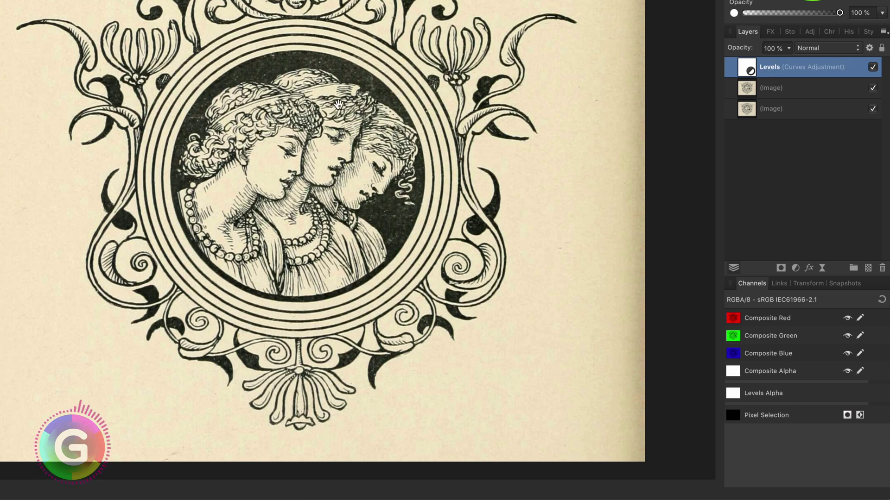
Step: Add a second Curves adjustment pulling in the red, green and blue white points to whiten the paper
{"action": "left_click", "coordinate": [795, 268]}
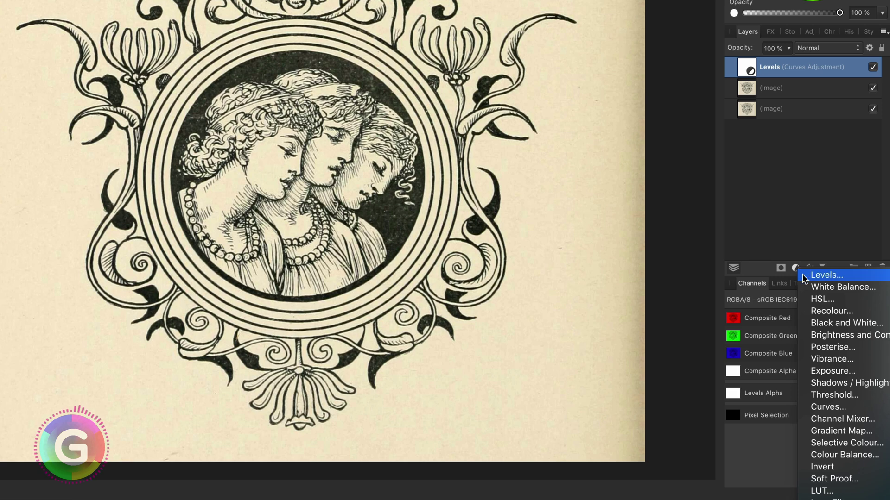
{"action": "left_click", "coordinate": [828, 406]}
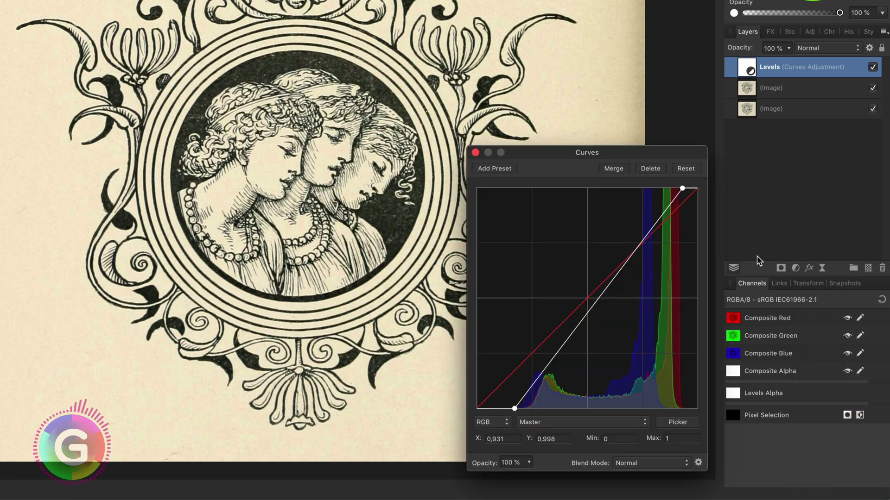
{"action": "left_click", "coordinate": [563, 421]}
{"action": "left_click", "coordinate": [564, 433]}
{"action": "left_click_drag", "start_coordinate": [697, 188], "coordinate": [669, 191]}
{"action": "left_click", "coordinate": [632, 422]}
{"action": "left_click", "coordinate": [579, 432]}
{"action": "left_click", "coordinate": [579, 422]}
{"action": "left_click", "coordinate": [579, 432]}
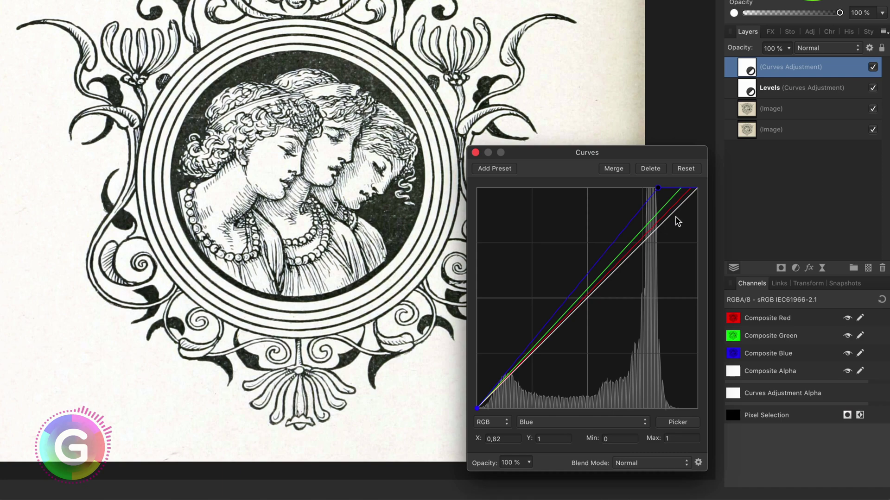
{"action": "left_click", "coordinate": [476, 152]}
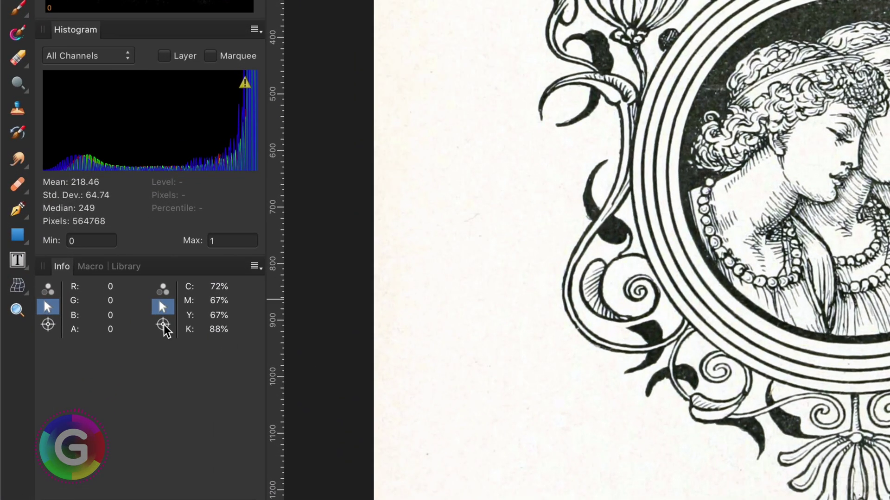
Step: Place a colour sample point on the paper left of the ornament, reading RGB values
{"action": "left_click", "coordinate": [87, 346]}
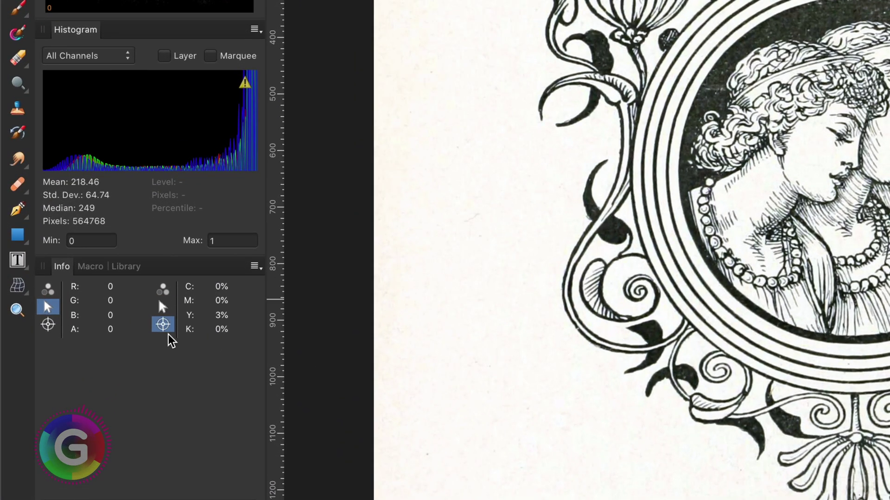
{"action": "left_click", "coordinate": [163, 325]}
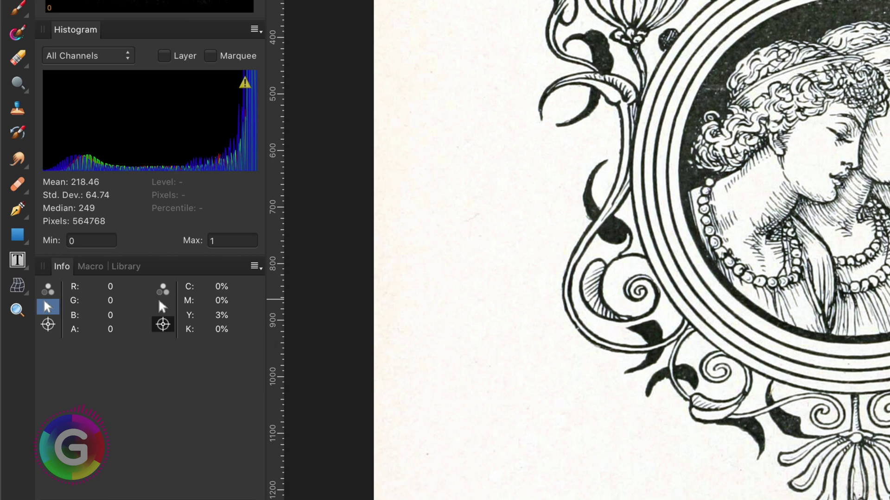
{"action": "mouse_move", "coordinate": [163, 325]}
{"action": "left_mouse_down"}
{"action": "mouse_move", "coordinate": [672, 223]}
{"action": "mouse_move", "coordinate": [572, 149]}
{"action": "mouse_move", "coordinate": [600, 137]}
{"action": "left_mouse_up"}
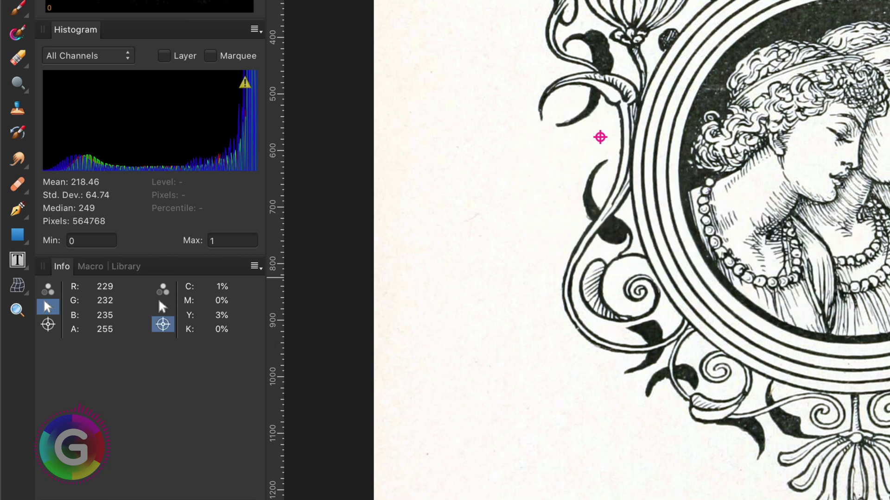
{"action": "left_click", "coordinate": [170, 295]}
{"action": "left_click", "coordinate": [204, 298]}
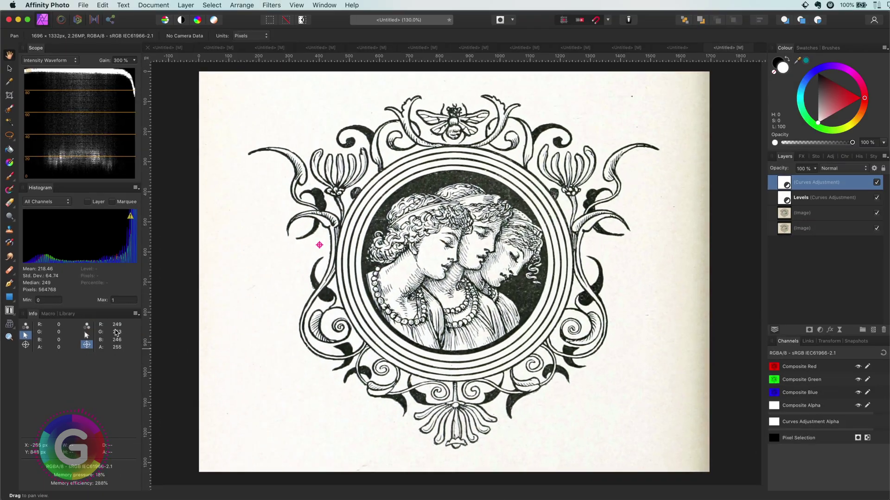
Step: Rework the top curves' red, green and blue channels so the paper samples 254, 255, 255
{"action": "double_click", "coordinate": [784, 183]}
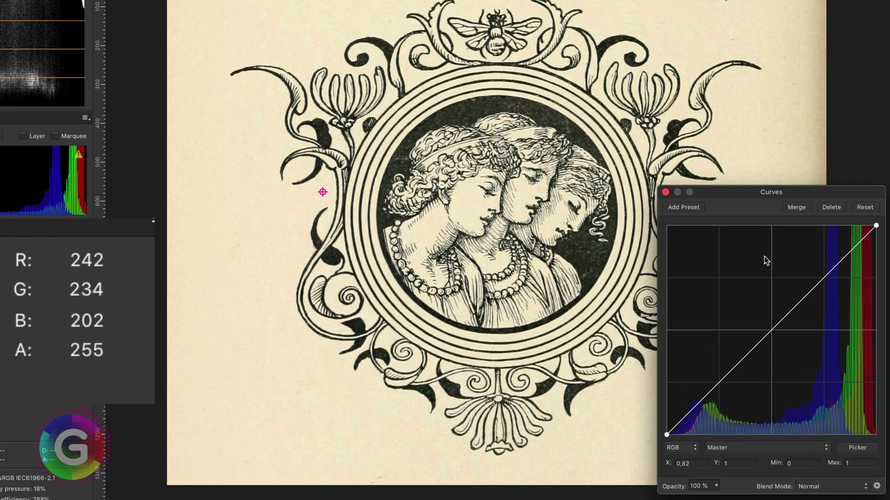
{"action": "left_click", "coordinate": [665, 442]}
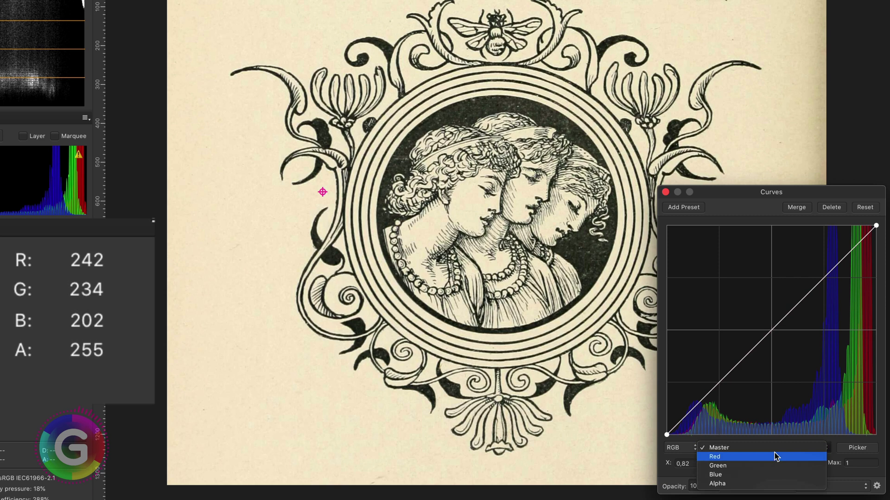
{"action": "left_click", "coordinate": [775, 456]}
{"action": "left_click_drag", "start_coordinate": [875, 225], "coordinate": [829, 226]}
{"action": "left_click", "coordinate": [765, 448]}
{"action": "left_click", "coordinate": [716, 460]}
{"action": "left_click", "coordinate": [777, 448]}
{"action": "left_click", "coordinate": [776, 457]}
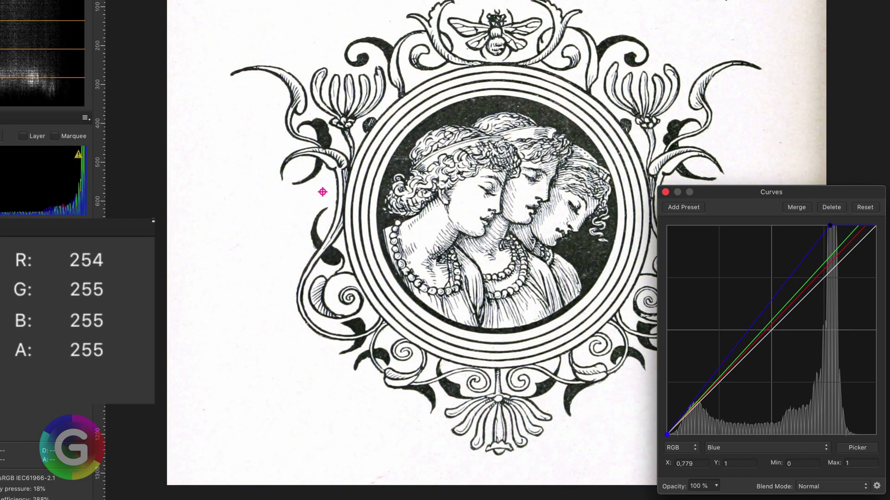
{"action": "left_click", "coordinate": [666, 192]}
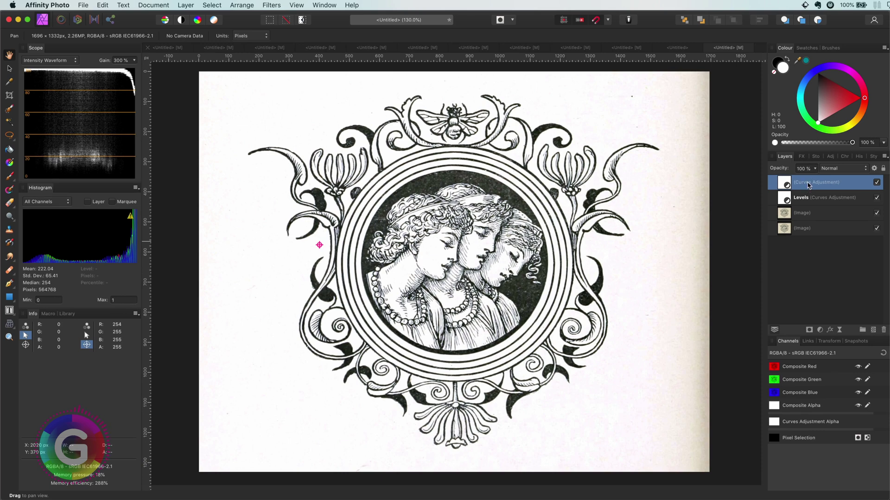
Step: Rename the new curves layer 'Remove Color Cast'
{"action": "double_click", "coordinate": [809, 183]}
{"action": "type", "text": "Remove"}
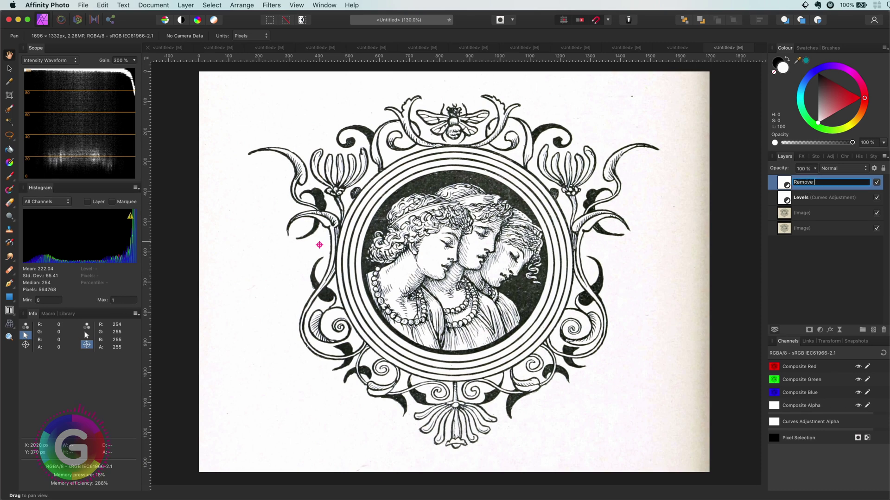
{"action": "type", "text": " Color Cast"}
{"action": "key", "text": "Return"}
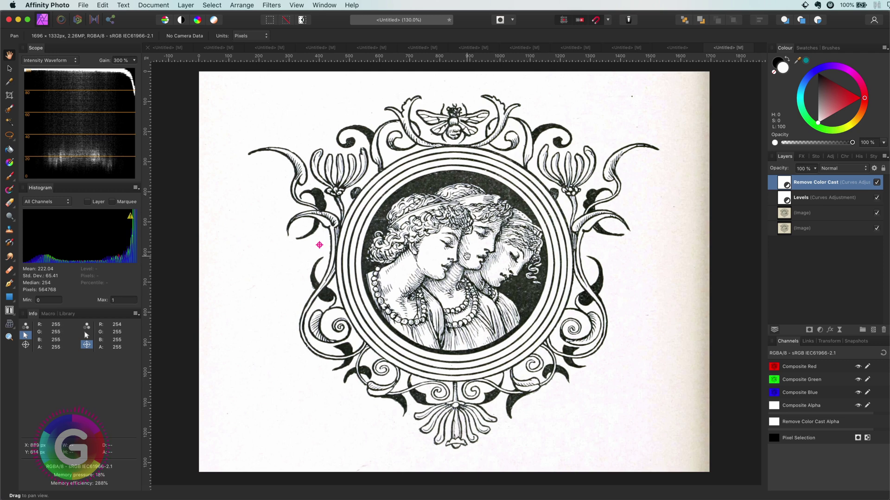
Step: Move the lower scan image layer to the top of the layer stack
{"action": "scroll", "coordinate": [466, 256], "scroll_direction": "up", "scroll_amount": 10}
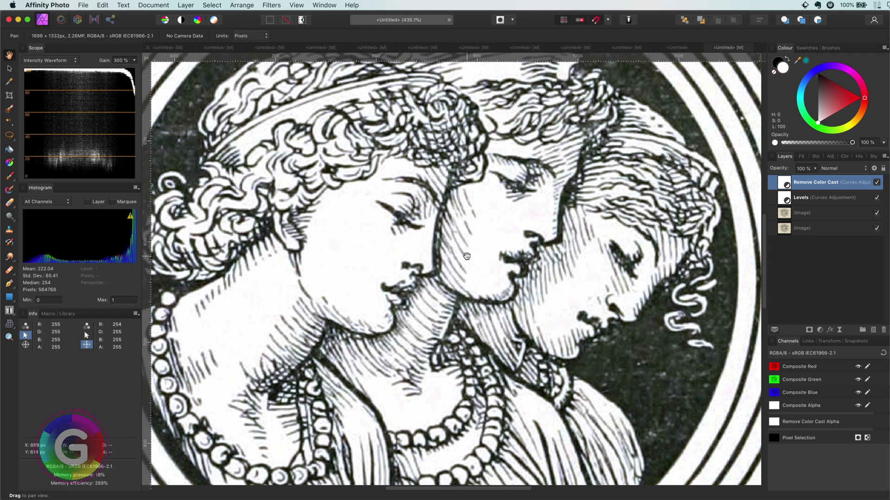
{"action": "key", "text": "super+0"}
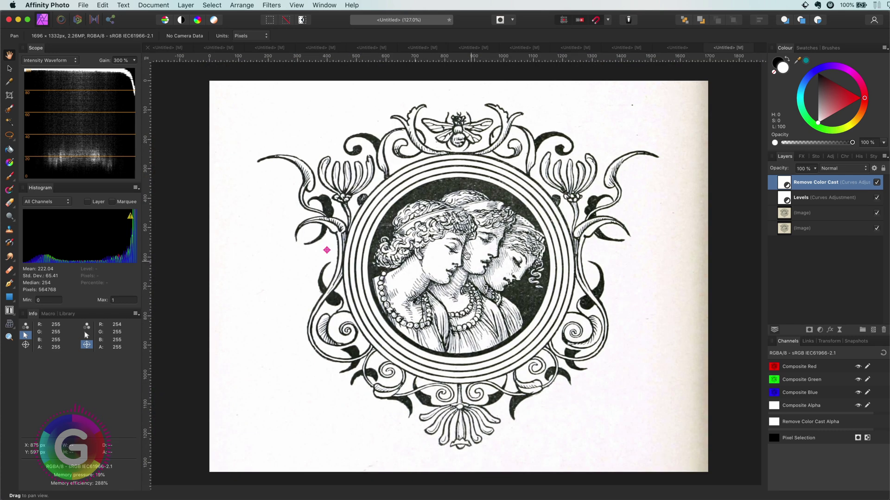
{"action": "left_click", "coordinate": [784, 214]}
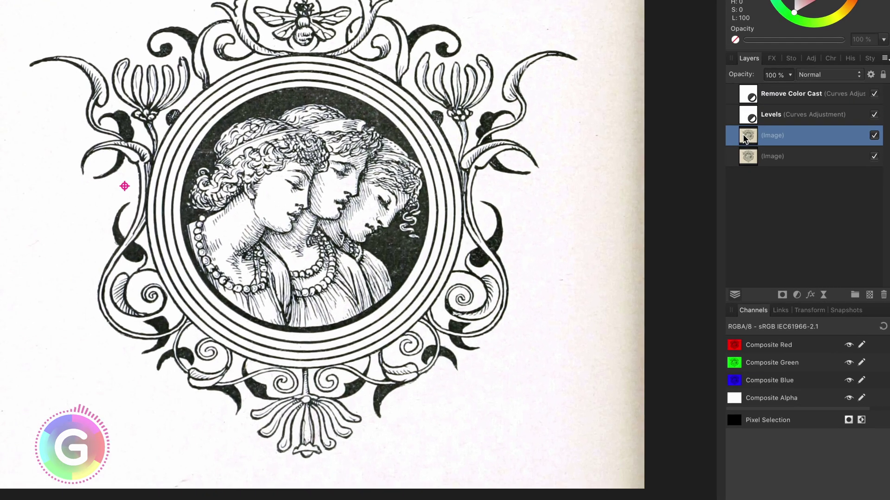
{"action": "left_click_drag", "start_coordinate": [784, 214], "coordinate": [794, 189]}
{"action": "left_click_drag", "start_coordinate": [762, 105], "coordinate": [762, 88]}
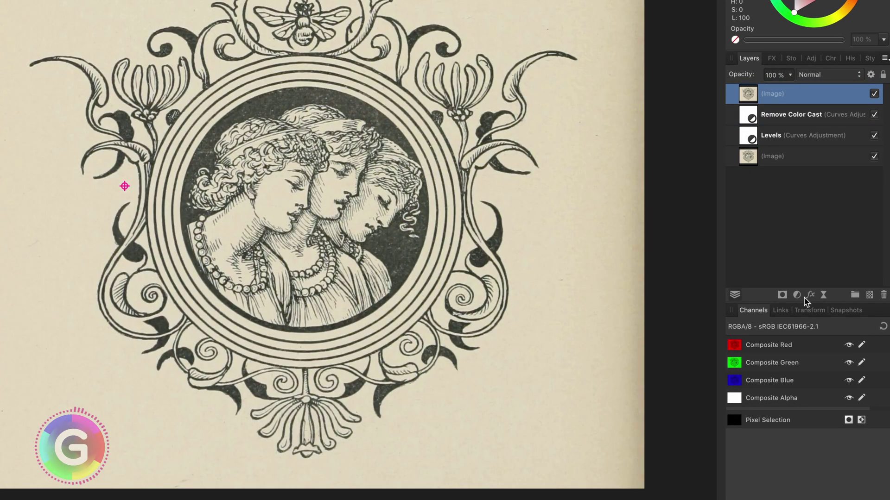
Step: Give the top scan layer a monochrome Live High Pass filter with about 3.1 px radius
{"action": "left_click", "coordinate": [821, 297]}
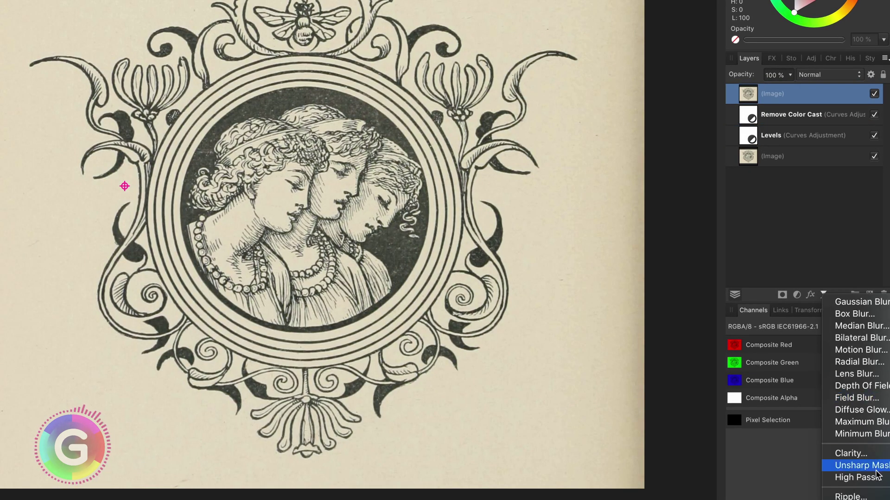
{"action": "left_click", "coordinate": [674, 258]}
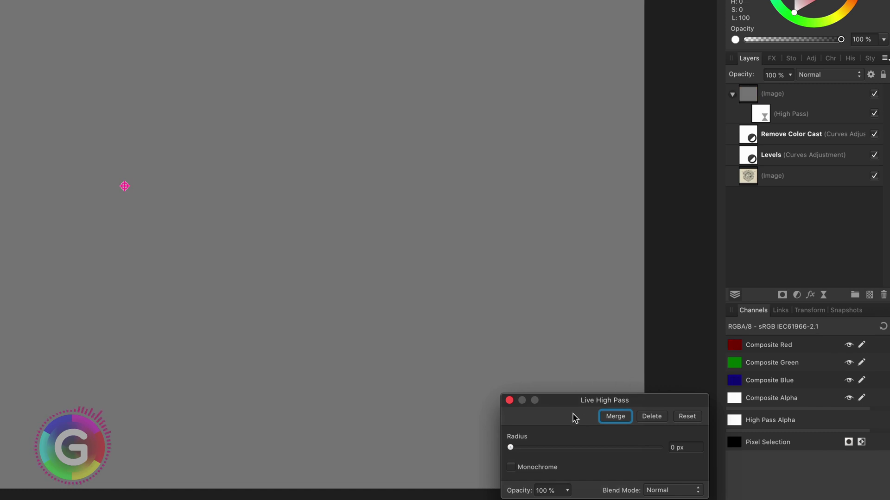
{"action": "left_click", "coordinate": [511, 467]}
{"action": "left_click_drag", "start_coordinate": [512, 448], "coordinate": [553, 449]}
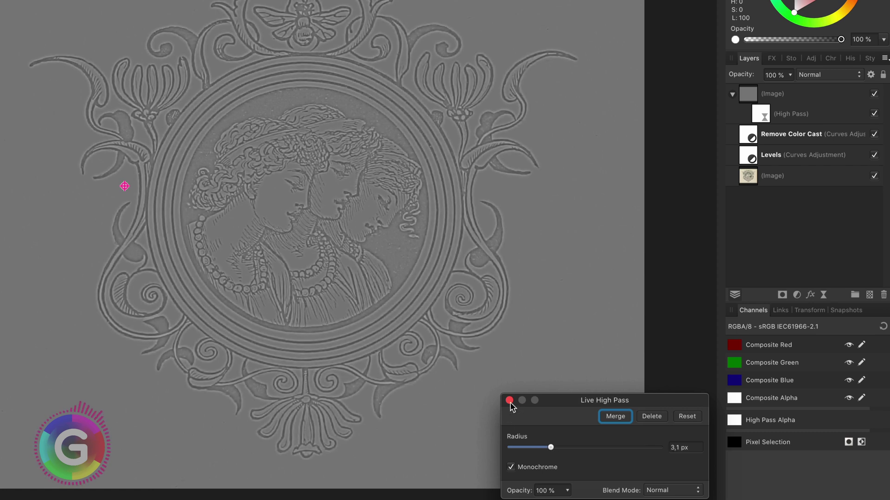
{"action": "left_click", "coordinate": [510, 401]}
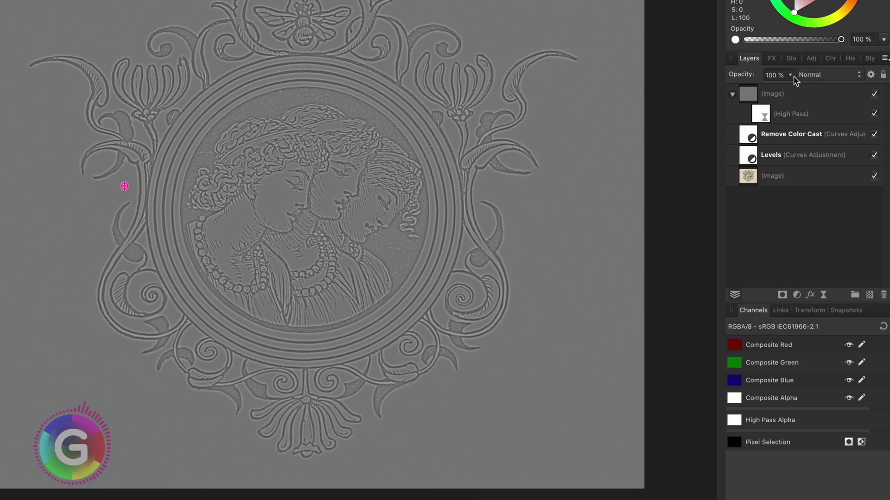
Step: Set the high-pass layer's blend mode to Hard Light
{"action": "left_click", "coordinate": [793, 94]}
{"action": "left_click", "coordinate": [814, 77]}
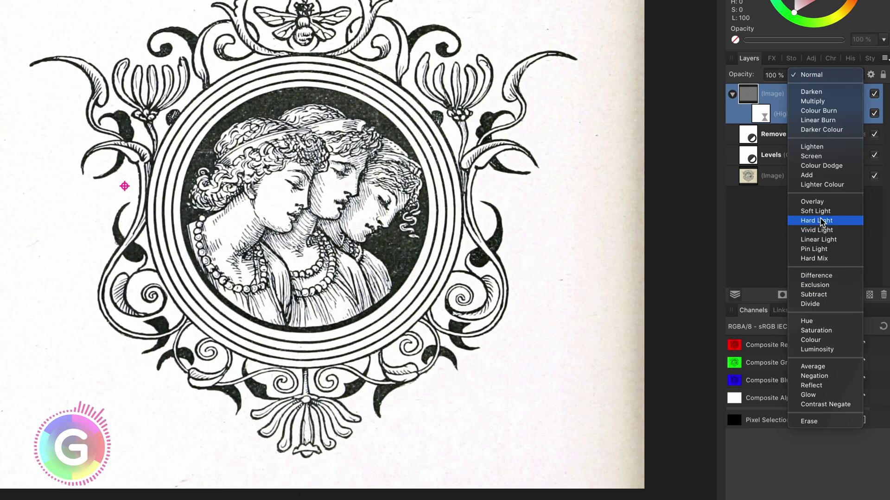
{"action": "left_click", "coordinate": [817, 220]}
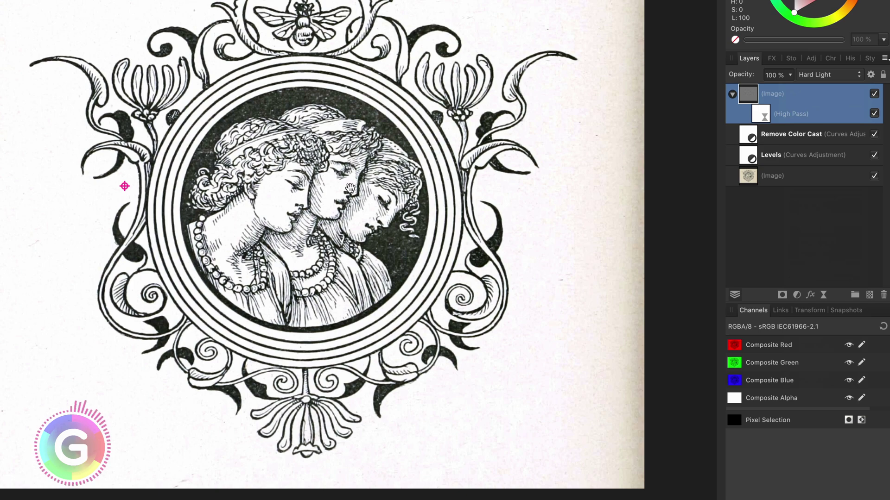
Step: Toggle the sharpening layer on and off to compare the engraving before and after
{"action": "scroll", "coordinate": [350, 188], "scroll_direction": "up", "scroll_amount": 3}
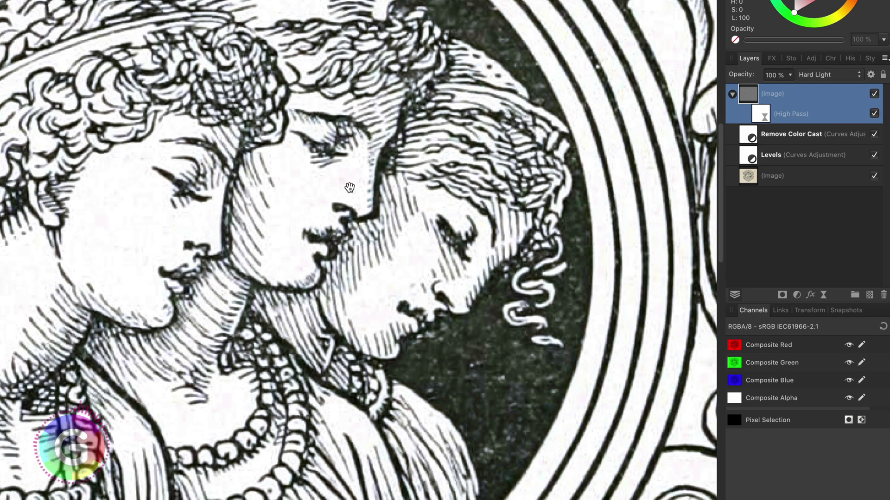
{"action": "left_click", "coordinate": [874, 93]}
{"action": "left_click", "coordinate": [873, 93]}
{"action": "left_click", "coordinate": [874, 93]}
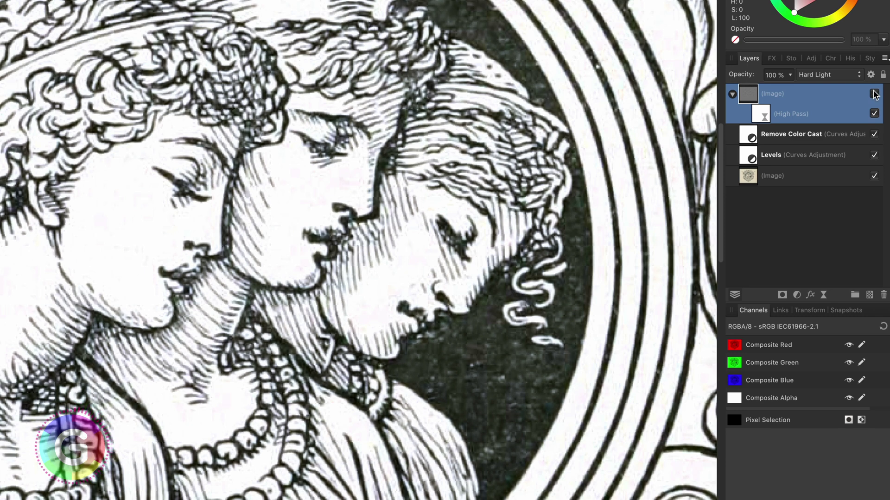
{"action": "left_click", "coordinate": [874, 94]}
{"action": "left_click", "coordinate": [874, 94]}
{"action": "left_click", "coordinate": [874, 94]}
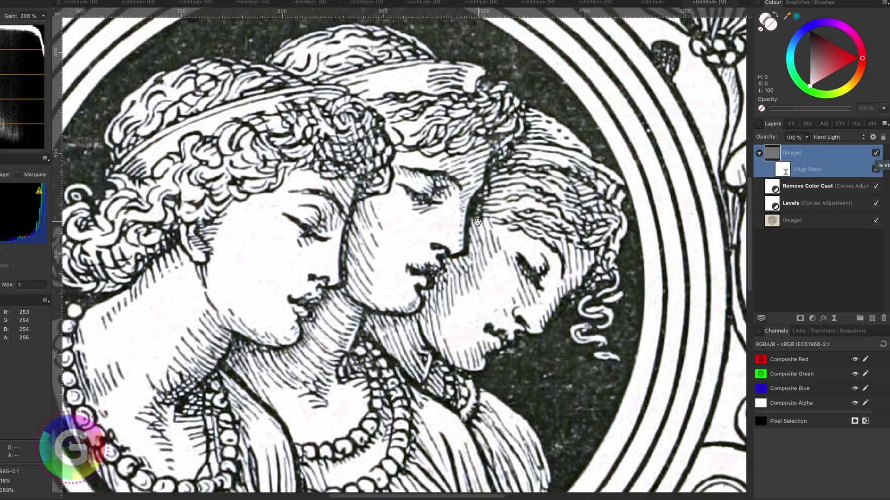
{"action": "key", "text": "super+0"}
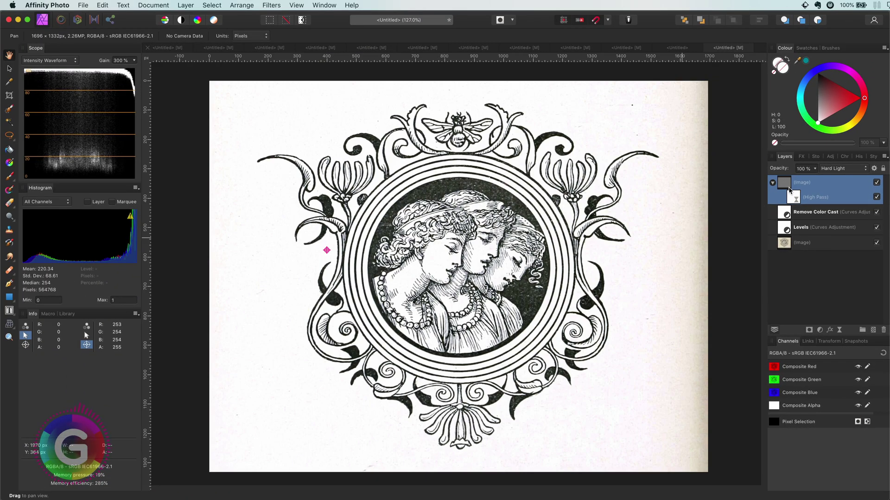
{"action": "scroll", "coordinate": [568, 281], "scroll_direction": "up", "scroll_amount": 6}
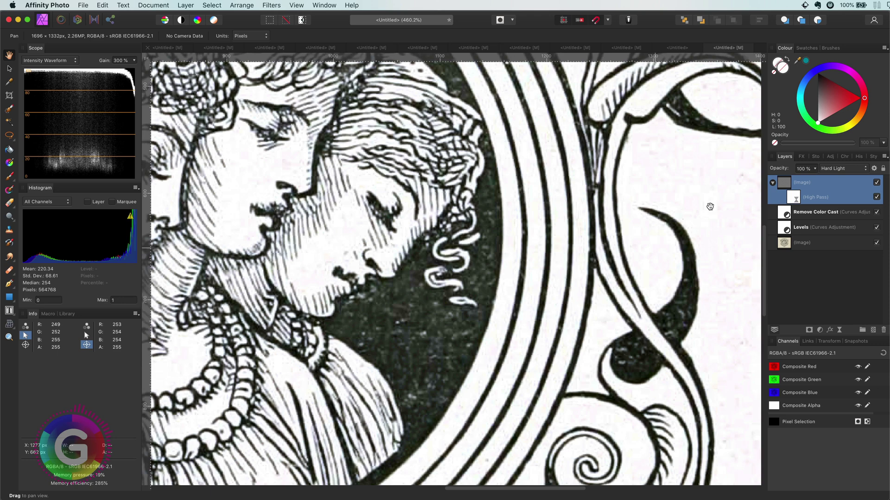
{"action": "key", "text": "super+0"}
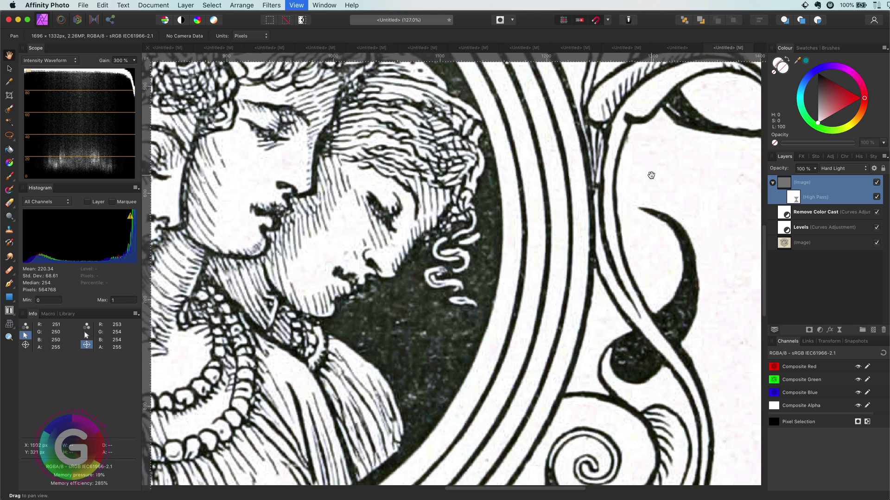
{"action": "left_click", "coordinate": [819, 330]}
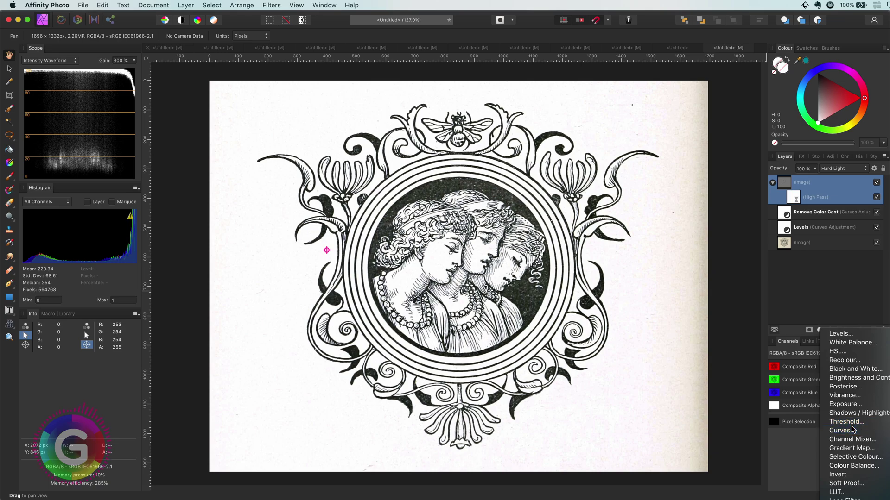
Step: Add a top Curves adjustment with black and white points pulled inward for stark black-on-white lines
{"action": "left_click", "coordinate": [851, 430]}
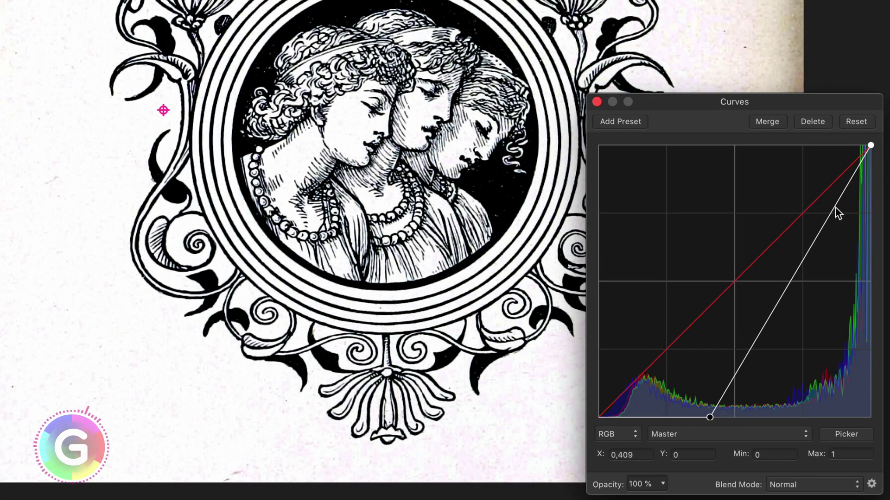
{"action": "left_click_drag", "start_coordinate": [871, 145], "coordinate": [797, 145]}
{"action": "scroll", "coordinate": [364, 227], "scroll_direction": "up", "scroll_amount": 5}
{"action": "scroll", "coordinate": [364, 227], "scroll_direction": "down", "scroll_amount": 4}
{"action": "left_click_drag", "start_coordinate": [710, 417], "coordinate": [680, 417]}
{"action": "left_click_drag", "start_coordinate": [797, 146], "coordinate": [825, 145]}
{"action": "scroll", "coordinate": [488, 181], "scroll_direction": "down", "scroll_amount": 4}
{"action": "scroll", "coordinate": [570, 196], "scroll_direction": "up", "scroll_amount": 6}
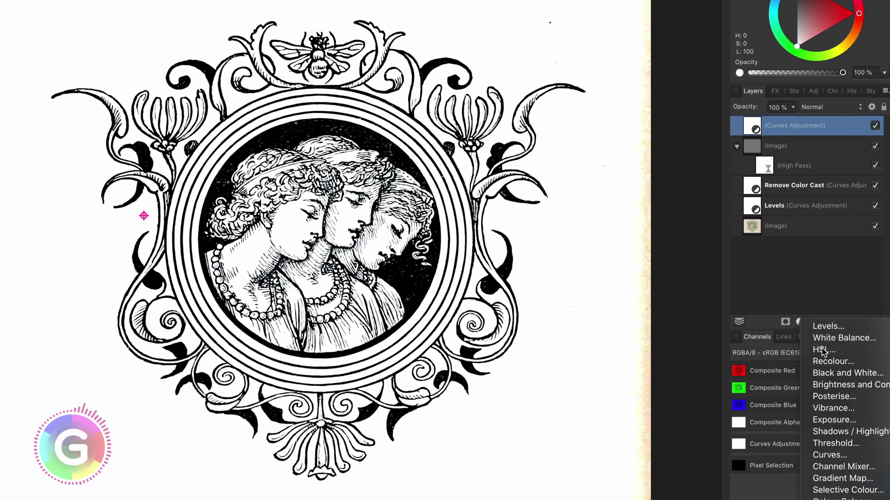
{"action": "left_click_drag", "start_coordinate": [577, 460], "coordinate": [489, 459]}
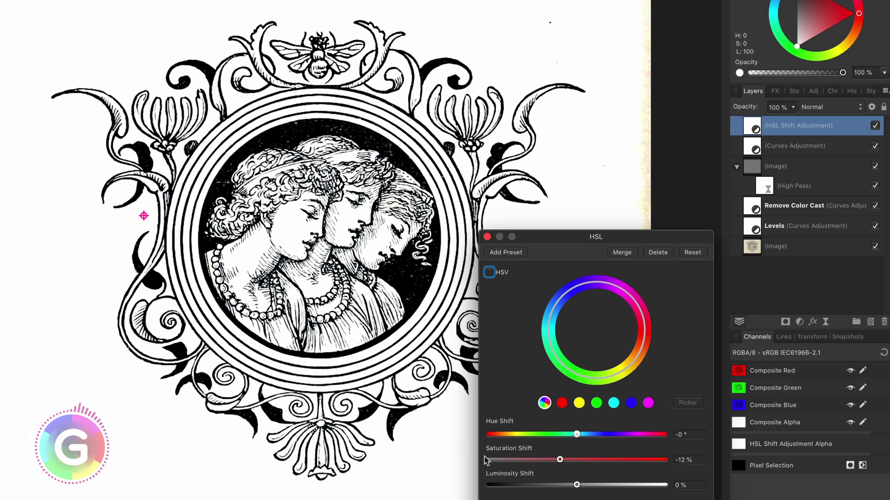
{"action": "left_click", "coordinate": [487, 237]}
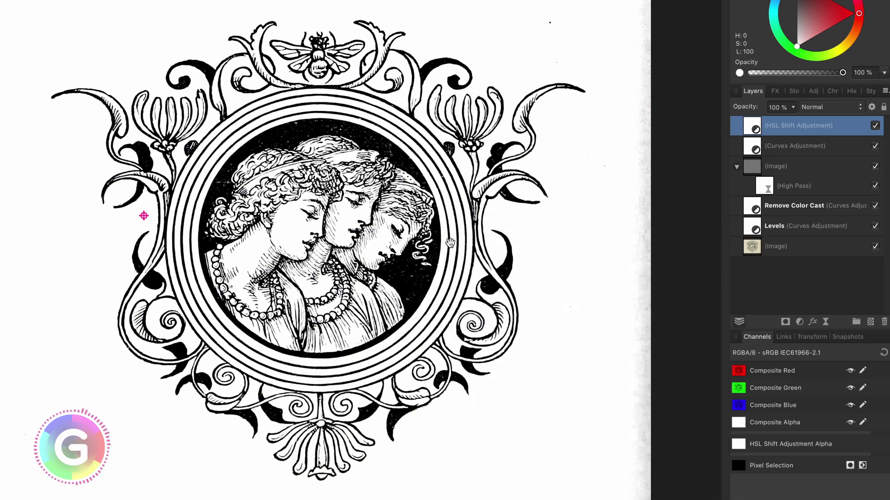
{"action": "scroll", "coordinate": [411, 350], "scroll_direction": "up", "scroll_amount": 3}
{"action": "scroll", "coordinate": [411, 350], "scroll_direction": "down", "scroll_amount": 2}
{"action": "left_click", "coordinate": [852, 225], "text": "shift"}
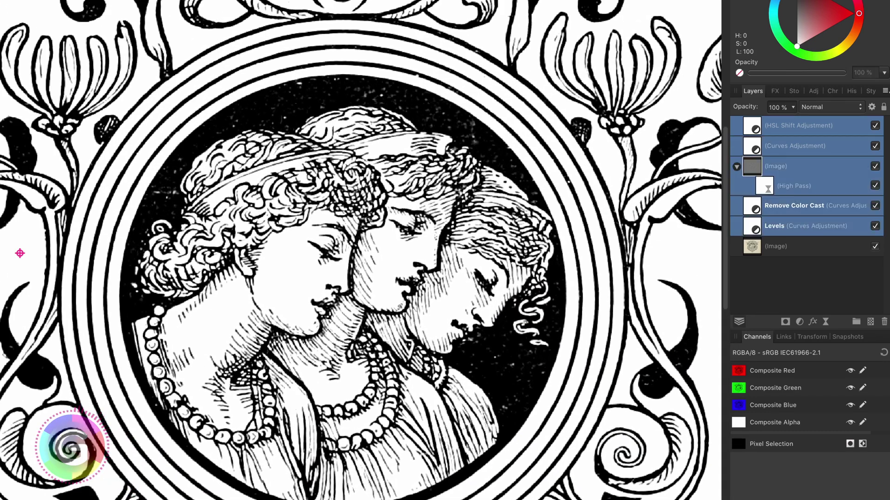
{"action": "left_click", "coordinate": [875, 226]}
{"action": "left_click", "coordinate": [874, 225]}
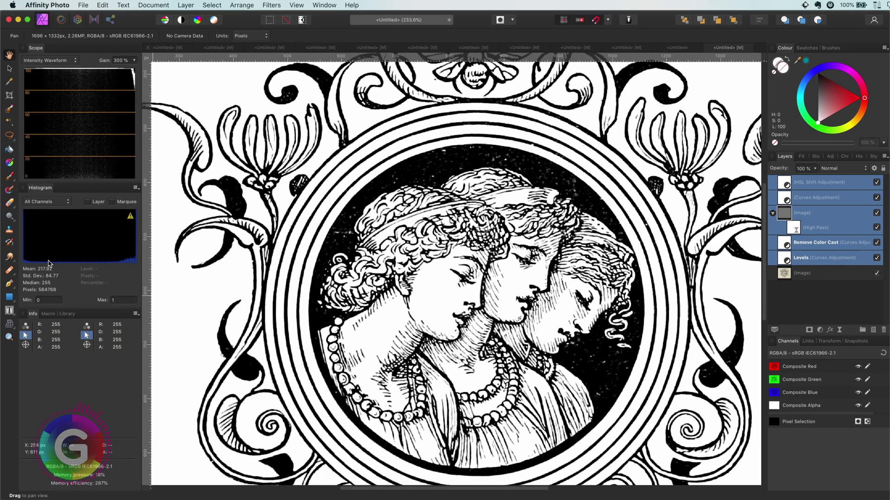
{"action": "scroll", "coordinate": [364, 245], "scroll_direction": "up", "scroll_amount": 5}
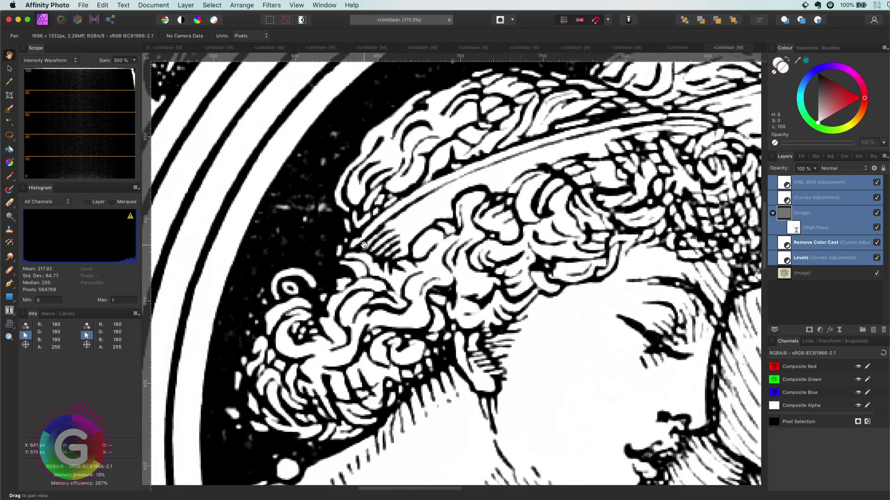
{"action": "scroll", "coordinate": [364, 244], "scroll_direction": "up", "scroll_amount": 1}
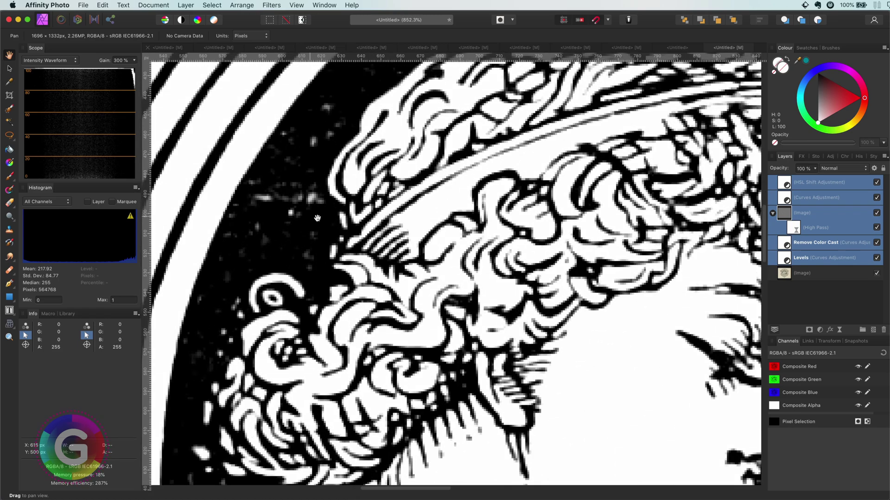
{"action": "scroll", "coordinate": [593, 238], "scroll_direction": "down", "scroll_amount": 5}
{"action": "key", "text": "super+0"}
{"action": "left_click", "coordinate": [819, 182]}
{"action": "scroll", "coordinate": [398, 212], "scroll_direction": "up", "scroll_amount": 5}
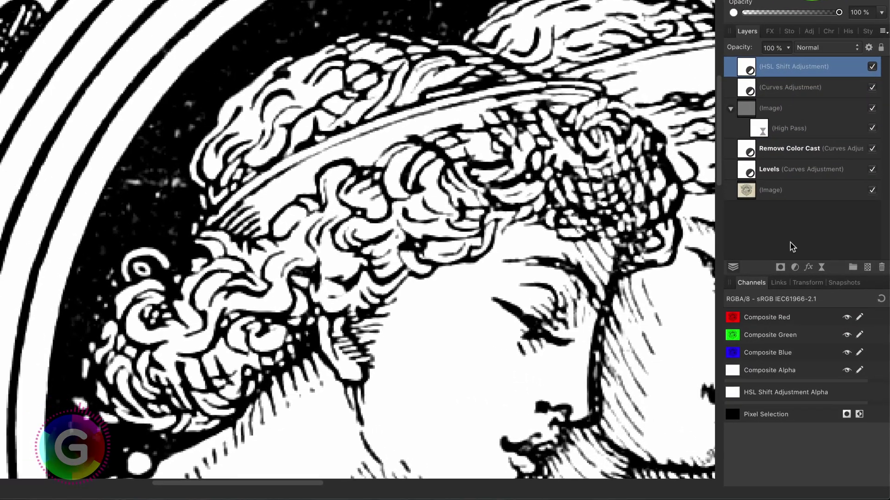
Step: Add a Brightness and Contrast adjustment at -100% brightness and 100% contrast, then fit the tailpiece in view
{"action": "left_click", "coordinate": [819, 330]}
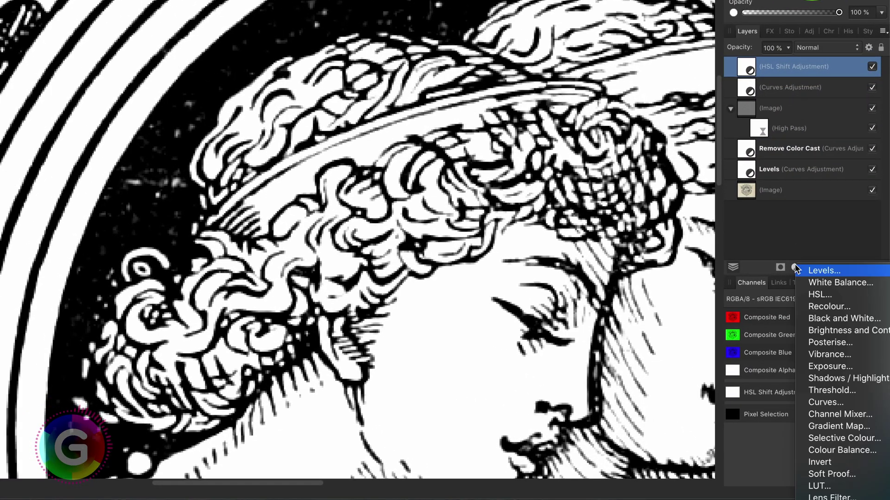
{"action": "left_click", "coordinate": [825, 331]}
{"action": "left_click_drag", "start_coordinate": [567, 394], "coordinate": [477, 394]}
{"action": "left_click_drag", "start_coordinate": [567, 423], "coordinate": [701, 427]}
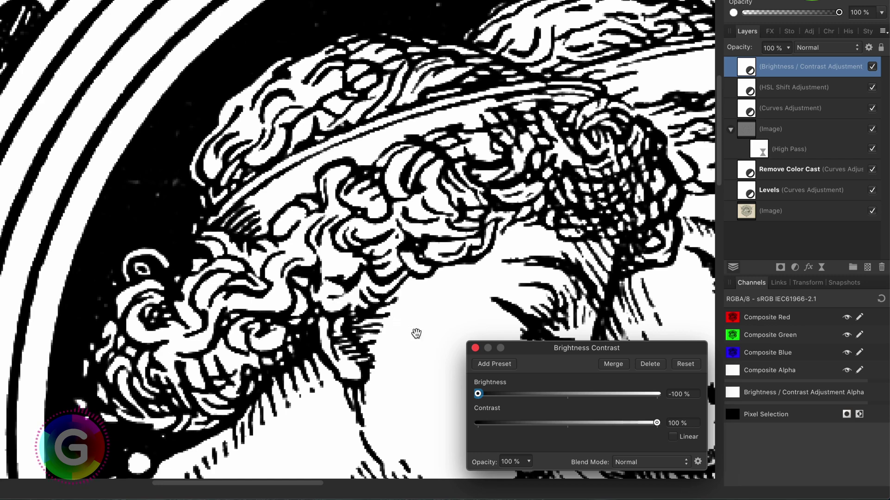
{"action": "left_click", "coordinate": [475, 348]}
{"action": "key", "text": "super+0"}
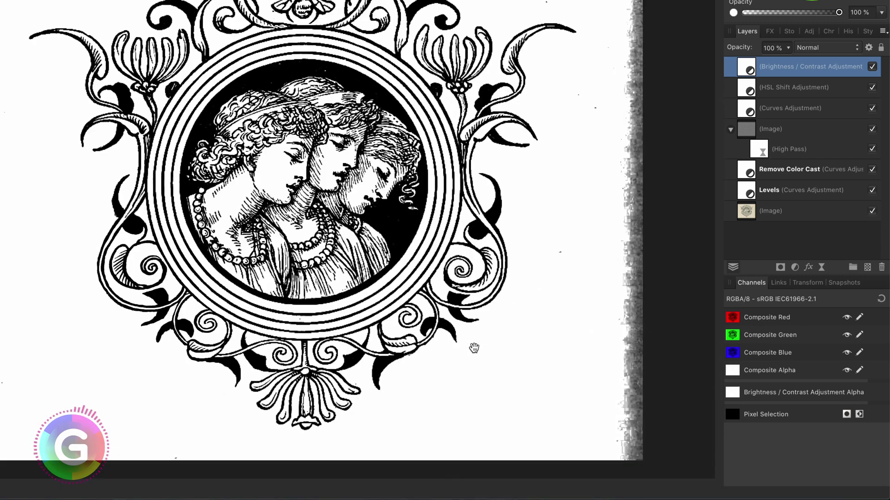
Step: Hide the Brightness/Contrast layer and add a Threshold adjustment at 96%, zooming in on the faces
{"action": "left_click", "coordinate": [872, 67]}
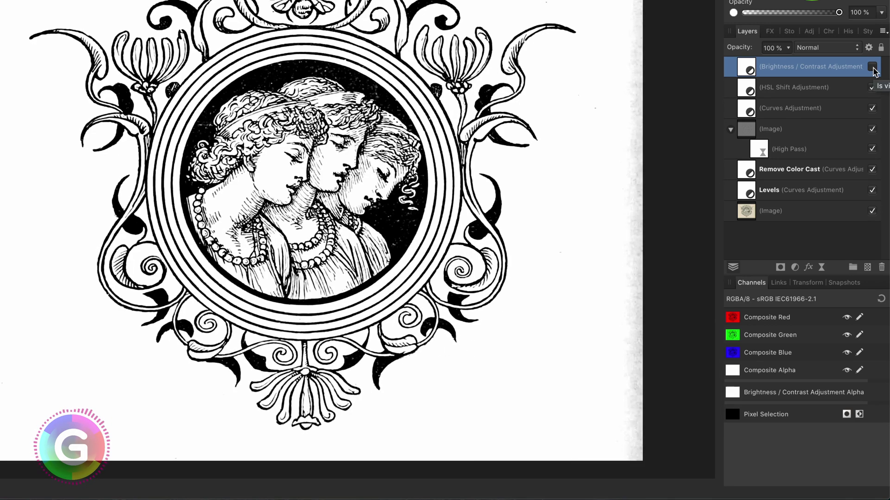
{"action": "left_click", "coordinate": [794, 267]}
{"action": "left_click", "coordinate": [825, 332]}
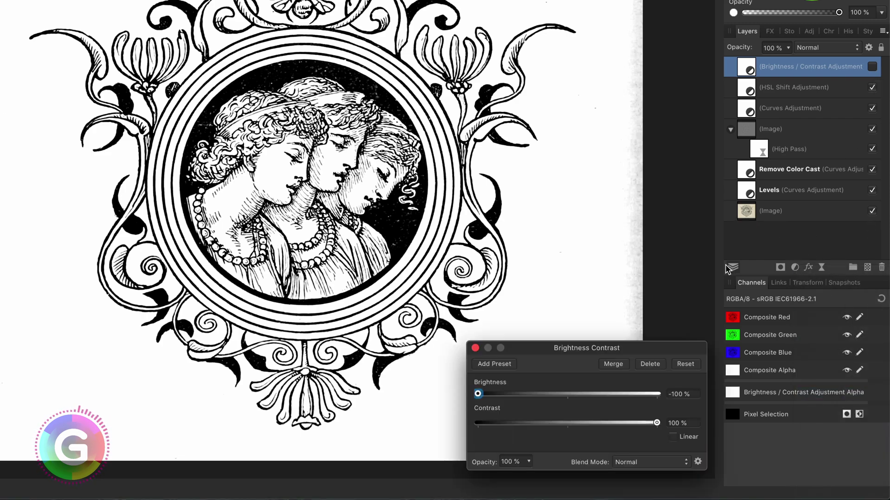
{"action": "left_click_drag", "start_coordinate": [587, 441], "coordinate": [686, 442]}
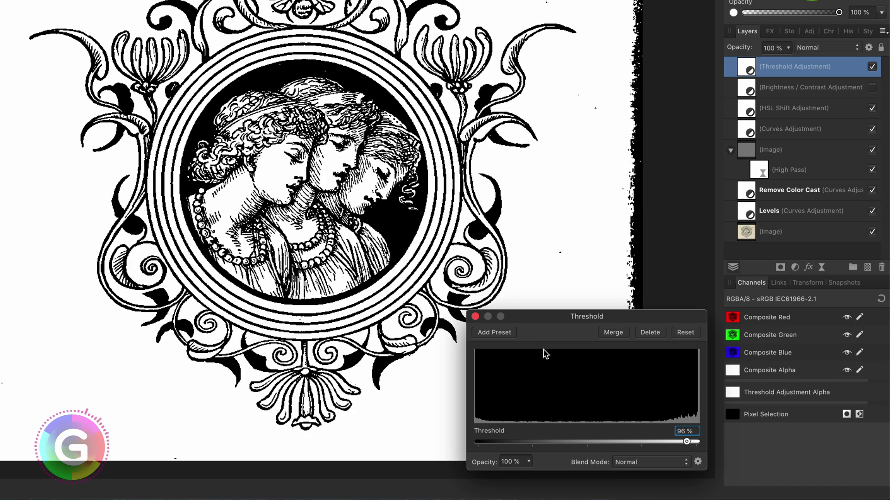
{"action": "left_click", "coordinate": [475, 316]}
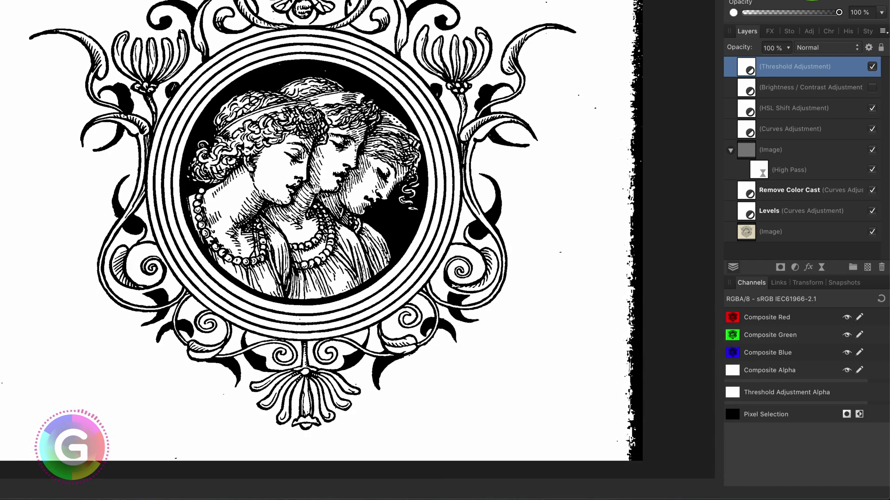
{"action": "scroll", "coordinate": [316, 189], "scroll_direction": "up", "scroll_amount": 10}
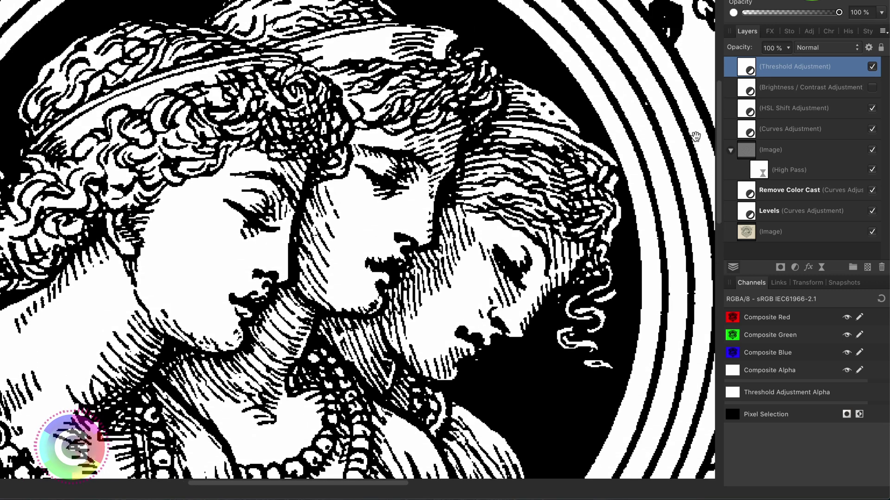
Step: Lower the Threshold layer's underlying blend range to lighten the image, then hide the Threshold layer
{"action": "left_click", "coordinate": [869, 48]}
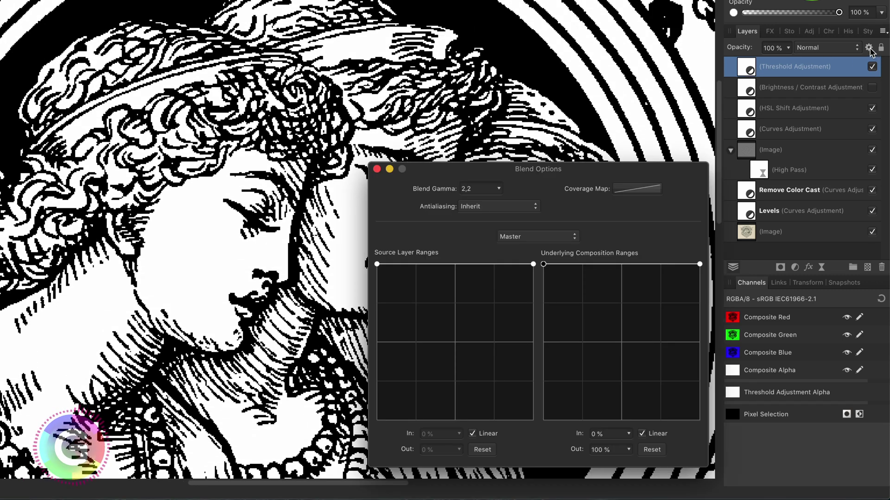
{"action": "left_click_drag", "start_coordinate": [701, 265], "coordinate": [698, 420]}
{"action": "left_click", "coordinate": [377, 168]}
{"action": "key", "text": "super+0"}
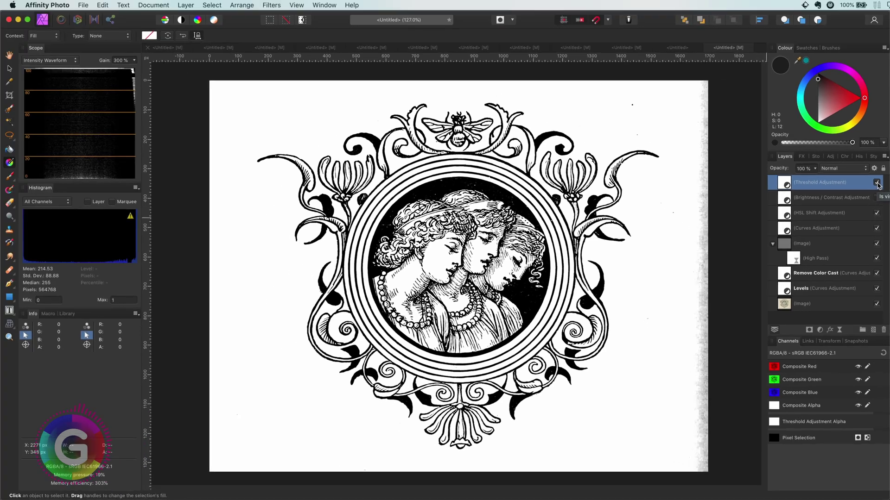
{"action": "left_click", "coordinate": [871, 67]}
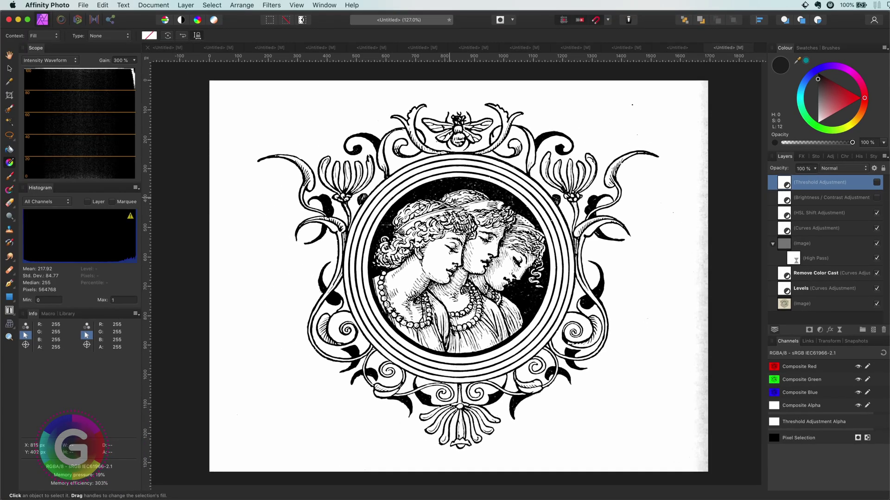
{"action": "left_click", "coordinate": [186, 5]}
Step: Add a pure black fill layer set to Colour Burn blending
{"action": "left_click", "coordinate": [195, 77]}
{"action": "left_click_drag", "start_coordinate": [823, 85], "coordinate": [819, 71]}
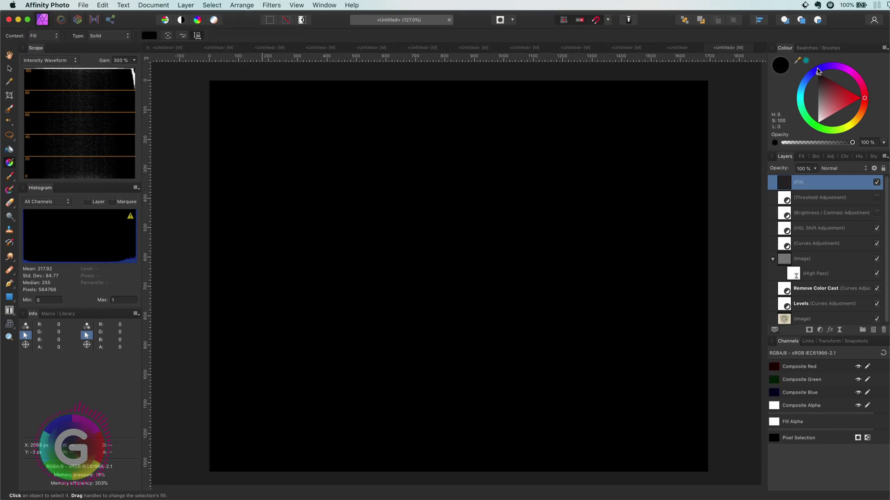
{"action": "left_click", "coordinate": [857, 168]}
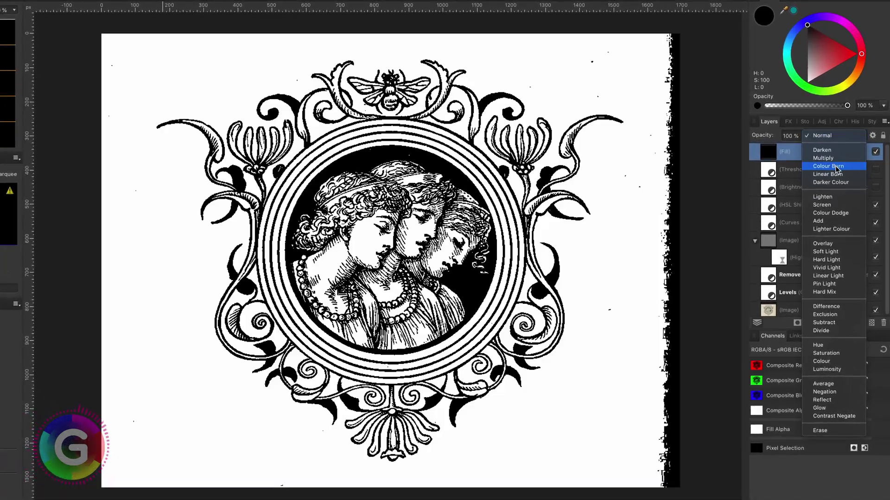
{"action": "left_click", "coordinate": [837, 169]}
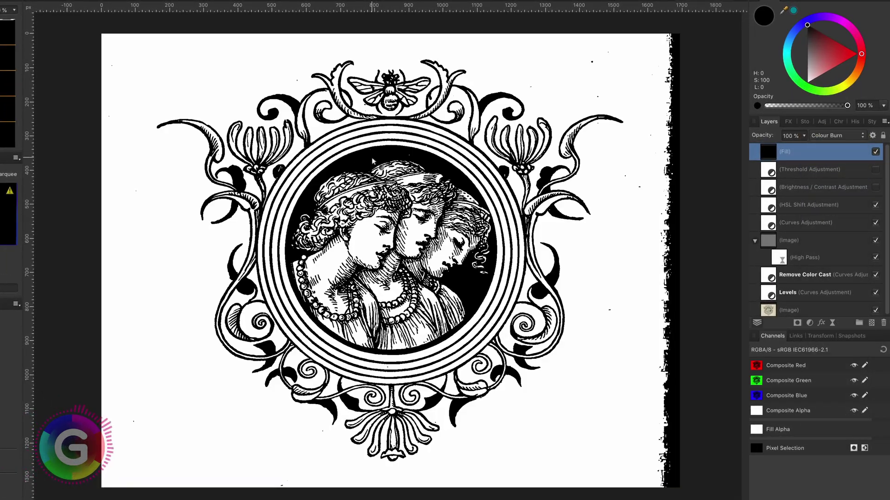
{"action": "scroll", "coordinate": [372, 161], "scroll_direction": "up", "scroll_amount": 5}
{"action": "scroll", "coordinate": [373, 163], "scroll_direction": "up", "scroll_amount": 2}
{"action": "scroll", "coordinate": [373, 162], "scroll_direction": "down", "scroll_amount": 2}
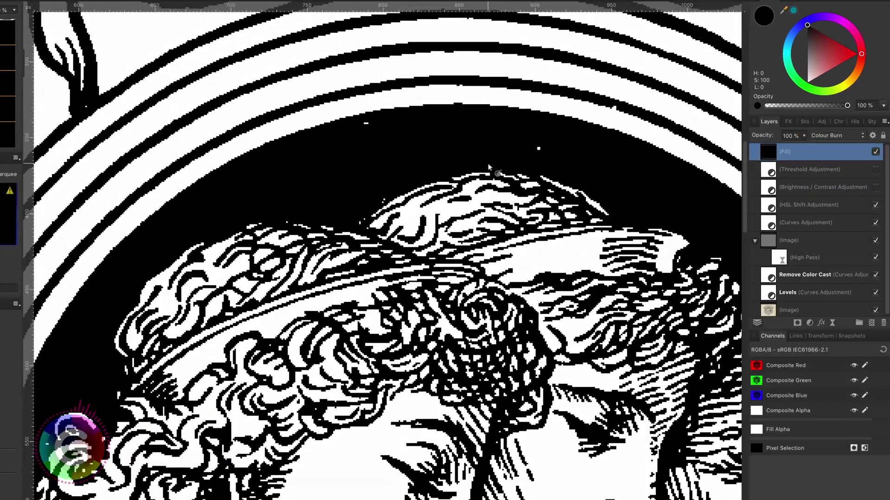
Step: Compare with the fill hidden, then lighten its colour to a near-black grey (L 19)
{"action": "left_click", "coordinate": [875, 152]}
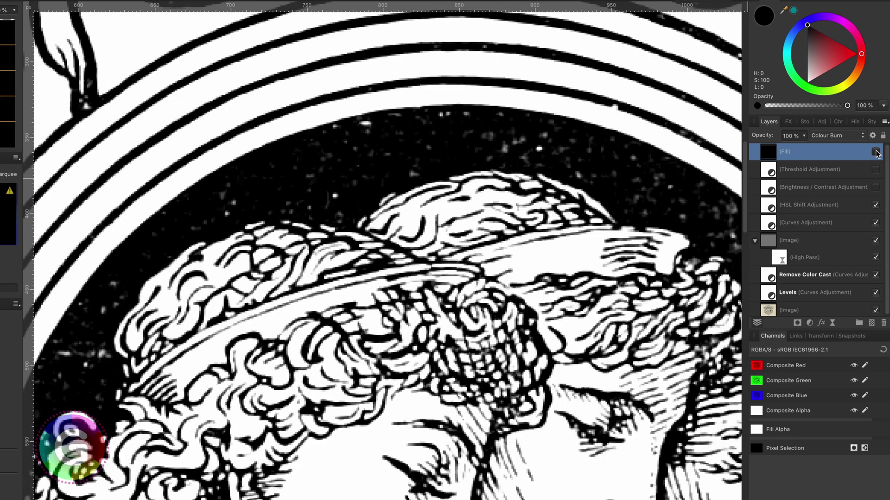
{"action": "left_click", "coordinate": [875, 152]}
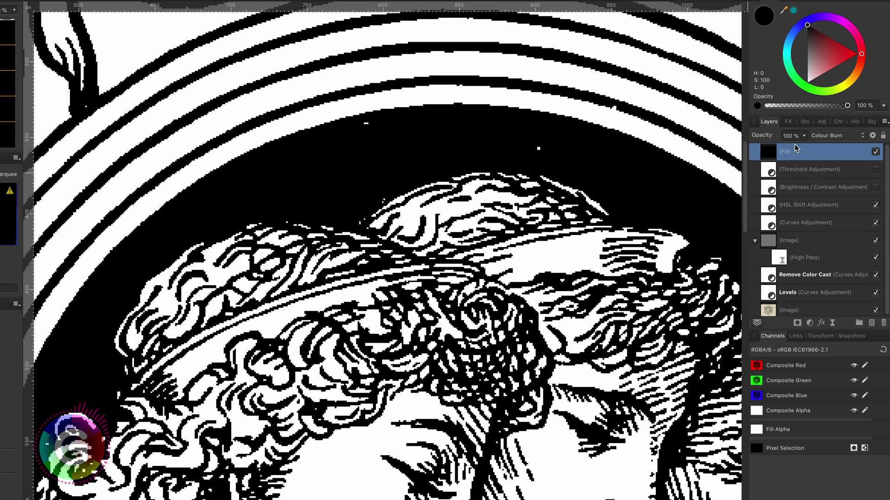
{"action": "mouse_move", "coordinate": [808, 29]}
{"action": "left_mouse_down"}
{"action": "mouse_move", "coordinate": [808, 63]}
{"action": "mouse_move", "coordinate": [809, 38]}
{"action": "left_mouse_up"}
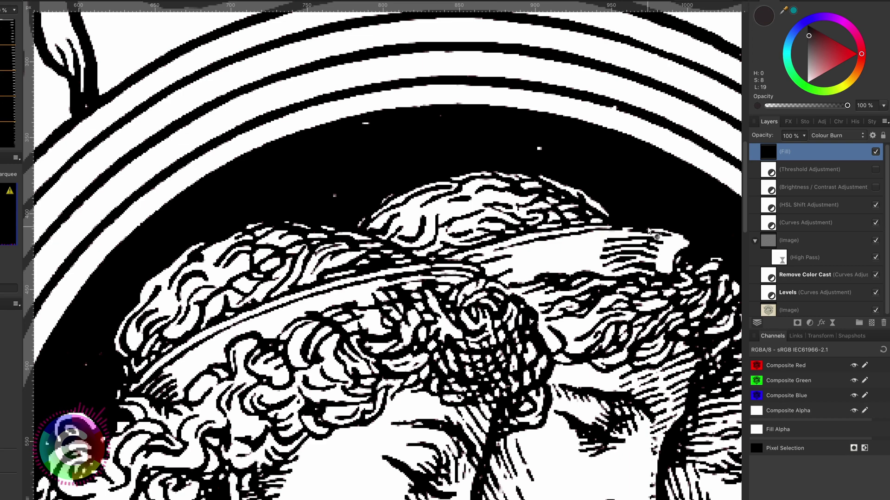
{"action": "scroll", "coordinate": [543, 366], "scroll_direction": "down", "scroll_amount": 5}
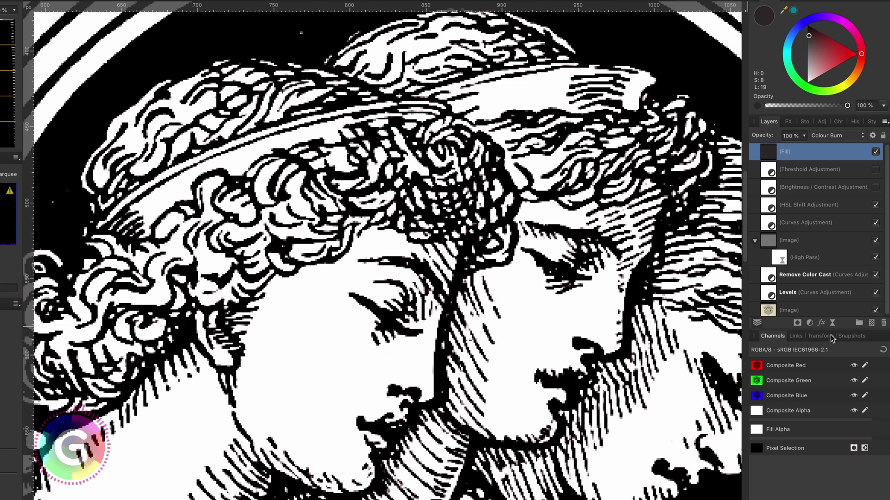
Step: Add a live Gaussian Blur at the top of the stack with a 0.2 px radius
{"action": "left_click", "coordinate": [831, 324]}
{"action": "left_click", "coordinate": [848, 329]}
{"action": "left_click_drag", "start_coordinate": [782, 172], "coordinate": [800, 149]}
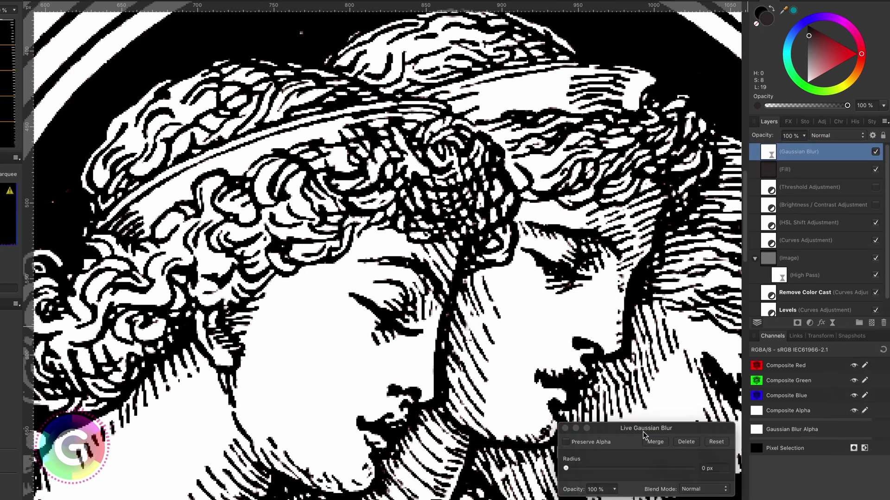
{"action": "left_click", "coordinate": [565, 468]}
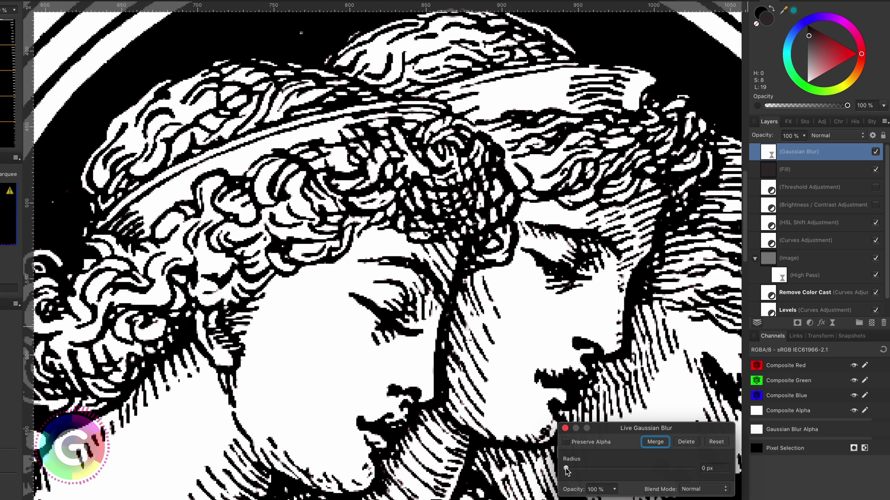
{"action": "left_click_drag", "start_coordinate": [566, 468], "coordinate": [571, 468]}
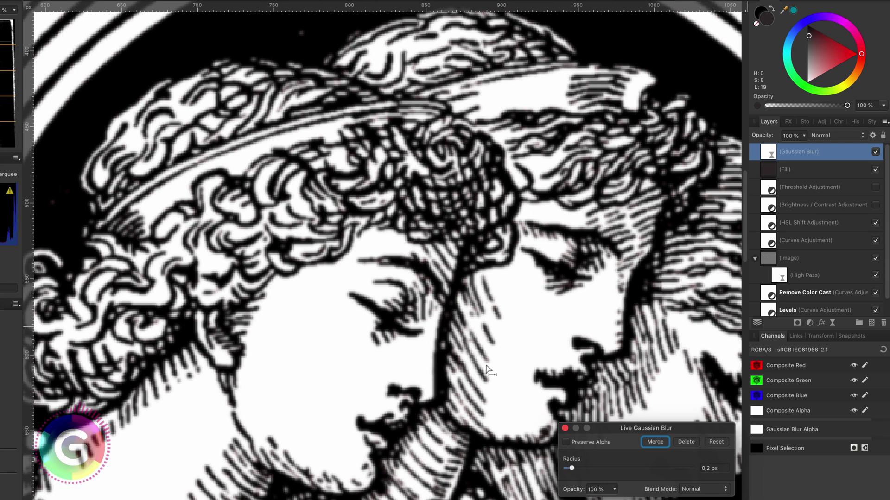
{"action": "left_click", "coordinate": [565, 429]}
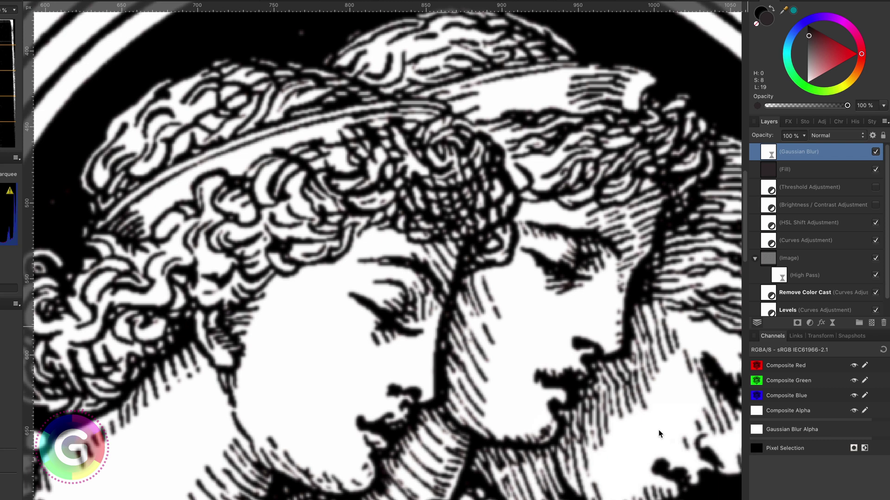
Step: Add a live Unsharp Mask with radius 13.2 px and factor 2.18, then compare both filters on and off
{"action": "left_click", "coordinate": [832, 322]}
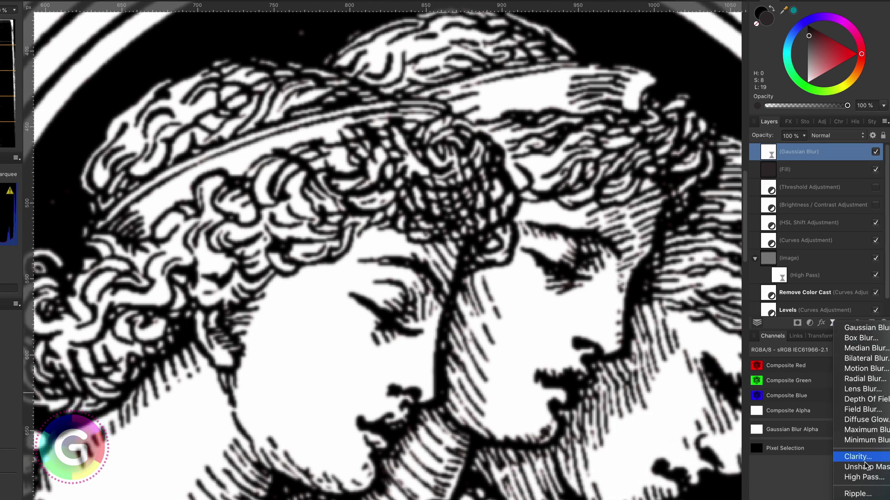
{"action": "left_click", "coordinate": [785, 310]}
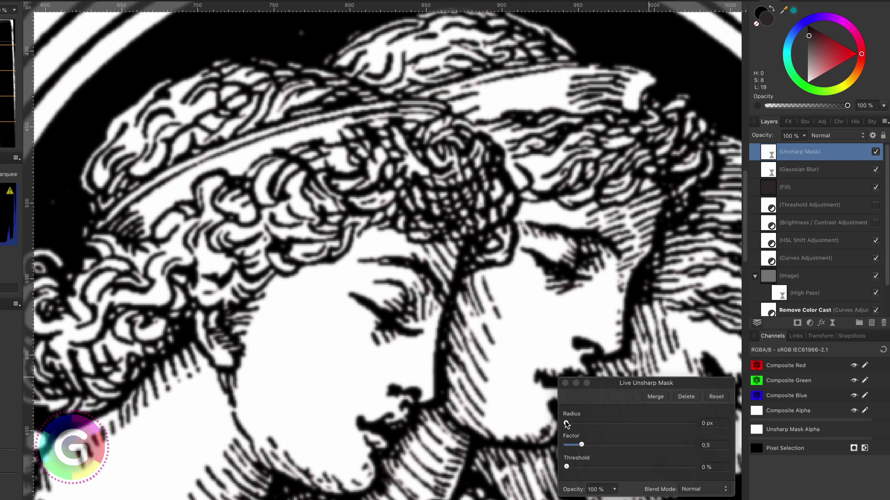
{"action": "left_click_drag", "start_coordinate": [566, 424], "coordinate": [635, 423]}
{"action": "left_click_drag", "start_coordinate": [588, 444], "coordinate": [634, 445]}
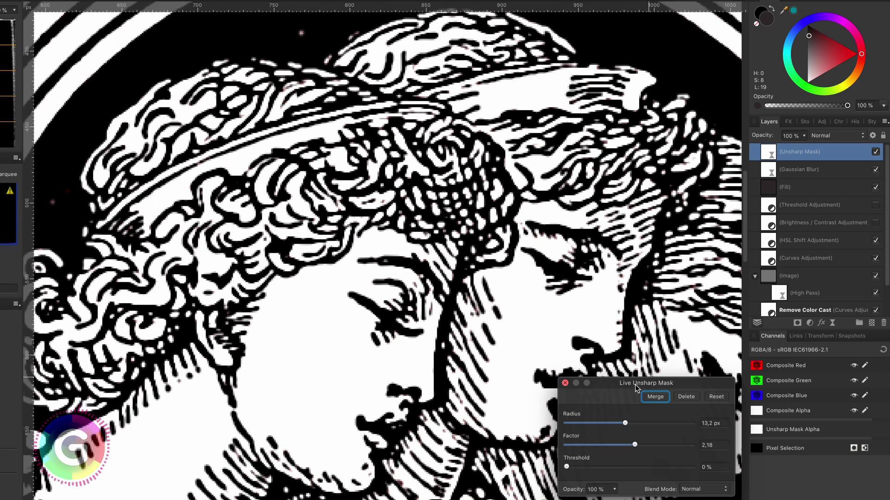
{"action": "left_click", "coordinate": [565, 382]}
{"action": "left_click", "coordinate": [820, 171], "text": "shift"}
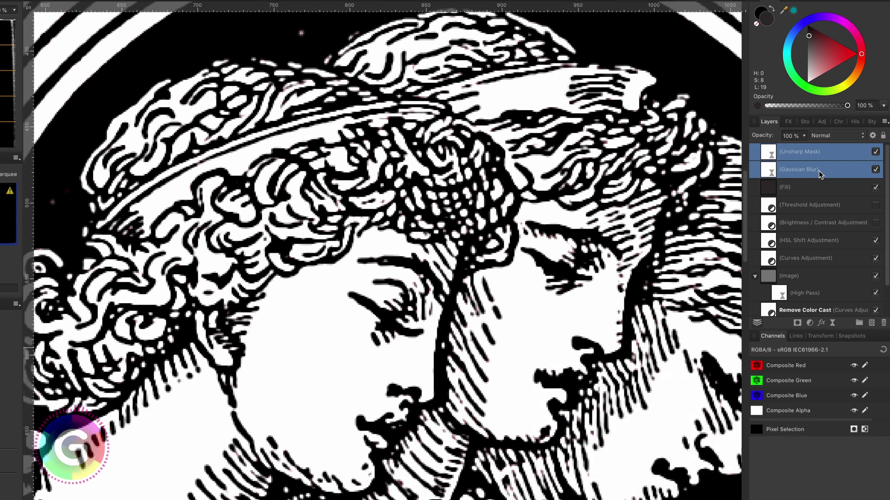
{"action": "left_click", "coordinate": [875, 170]}
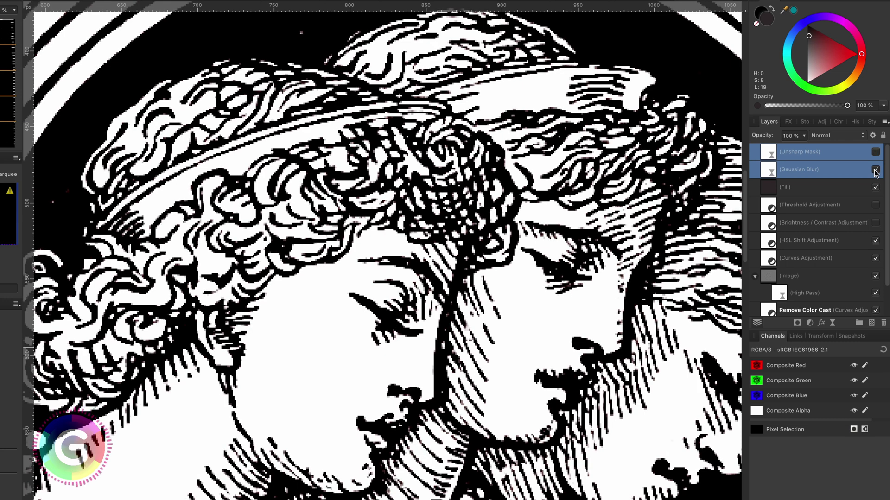
{"action": "left_click", "coordinate": [875, 170]}
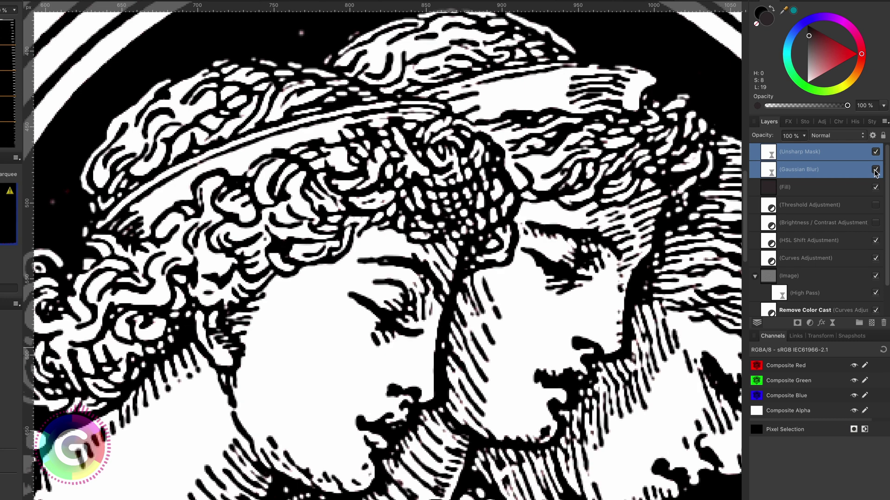
{"action": "left_click", "coordinate": [767, 172]}
Step: Reduce the Gaussian Blur radius to 0.1 px and compare both filter layers on and off
{"action": "double_click", "coordinate": [767, 172]}
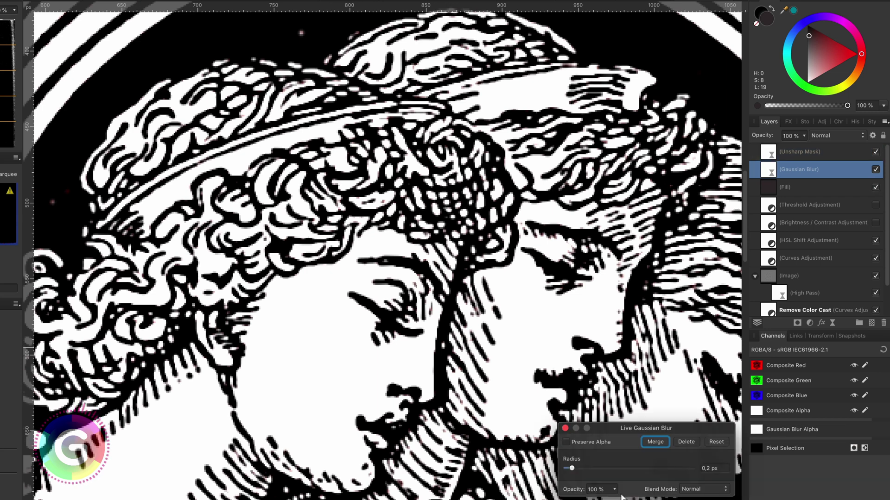
{"action": "left_click_drag", "start_coordinate": [571, 467], "coordinate": [568, 467]}
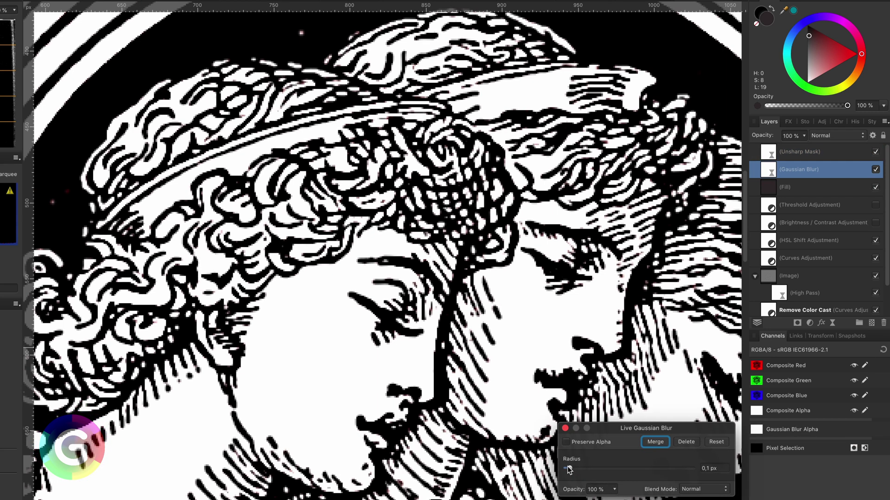
{"action": "left_click", "coordinate": [565, 429]}
{"action": "left_click", "coordinate": [874, 159], "text": "shift"}
{"action": "left_click", "coordinate": [875, 153]}
{"action": "left_click", "coordinate": [875, 153]}
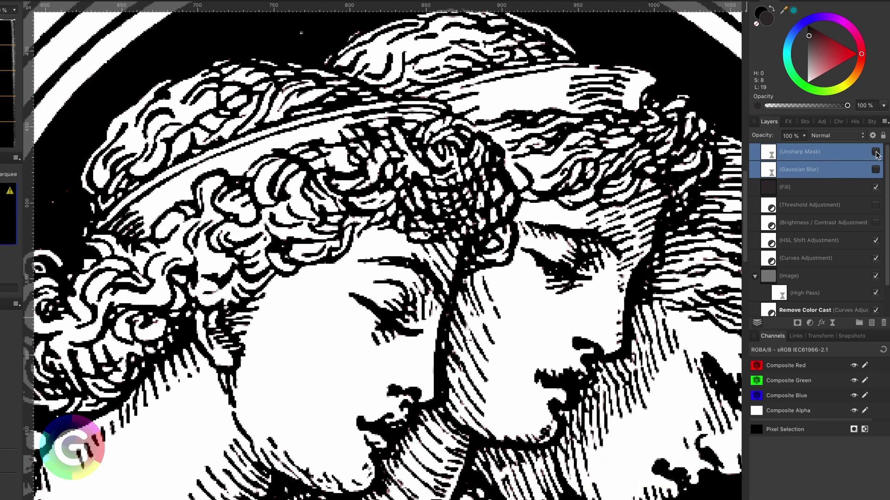
Step: Set the Unsharp Mask to Lighter Colour blending and make the Colour Burn fill pure black
{"action": "left_click", "coordinate": [795, 188]}
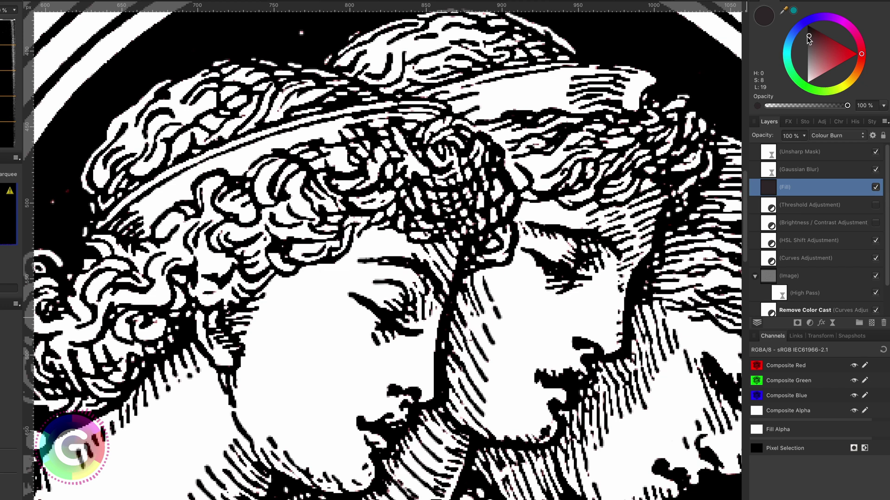
{"action": "mouse_move", "coordinate": [802, 49]}
{"action": "left_mouse_down"}
{"action": "mouse_move", "coordinate": [794, 68]}
{"action": "mouse_move", "coordinate": [795, 46]}
{"action": "left_mouse_up"}
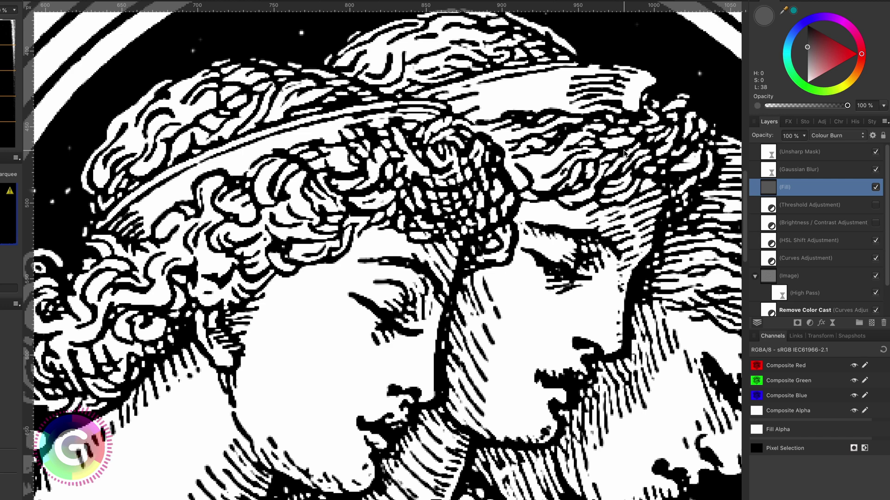
{"action": "left_click", "coordinate": [799, 151]}
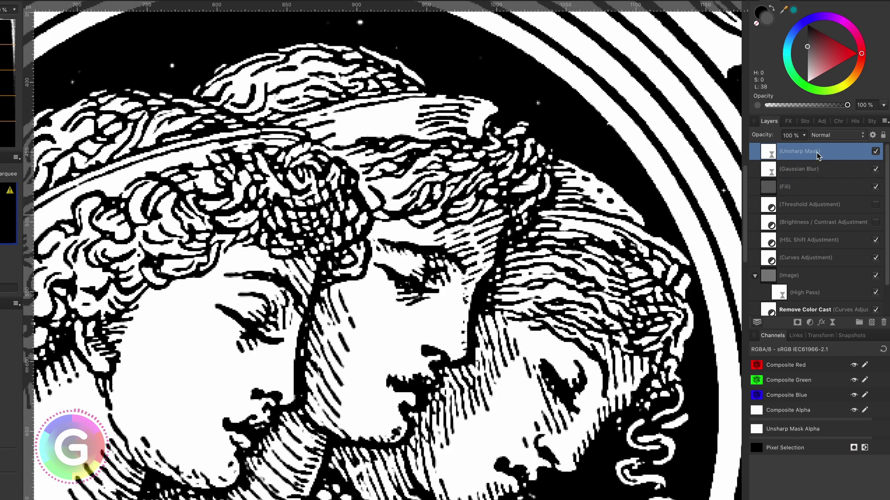
{"action": "left_click", "coordinate": [817, 135]}
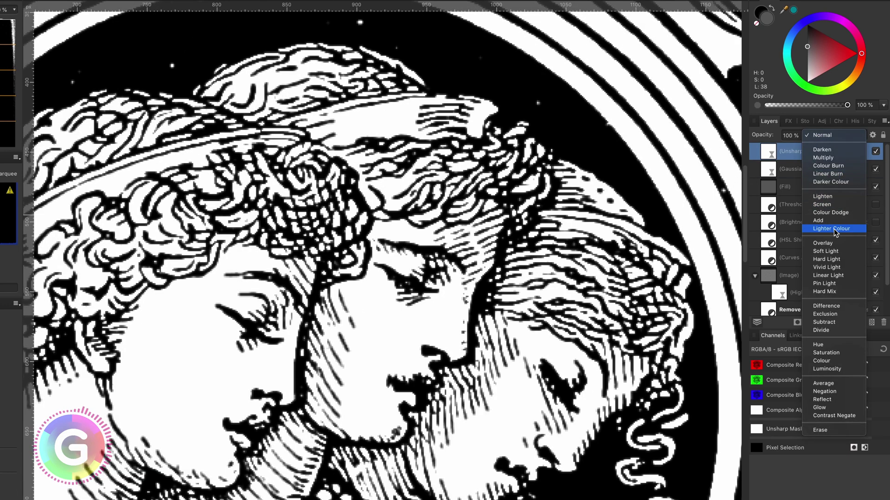
{"action": "left_click", "coordinate": [836, 229]}
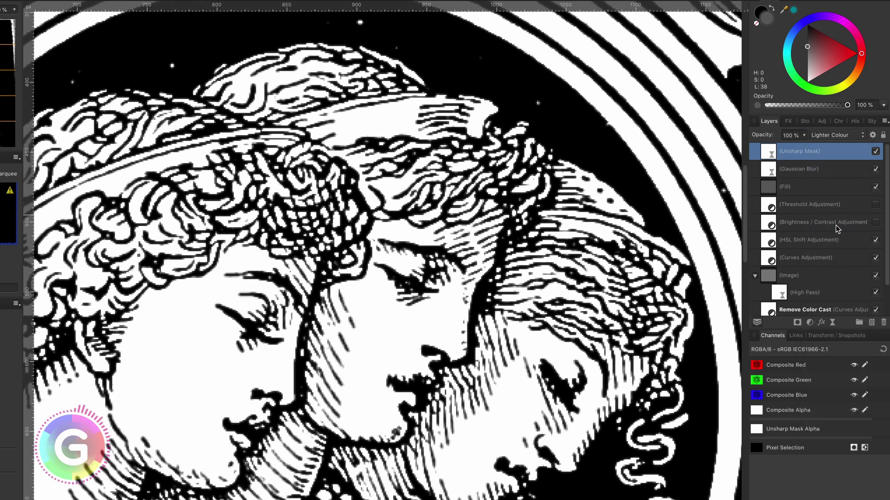
{"action": "left_click", "coordinate": [767, 191]}
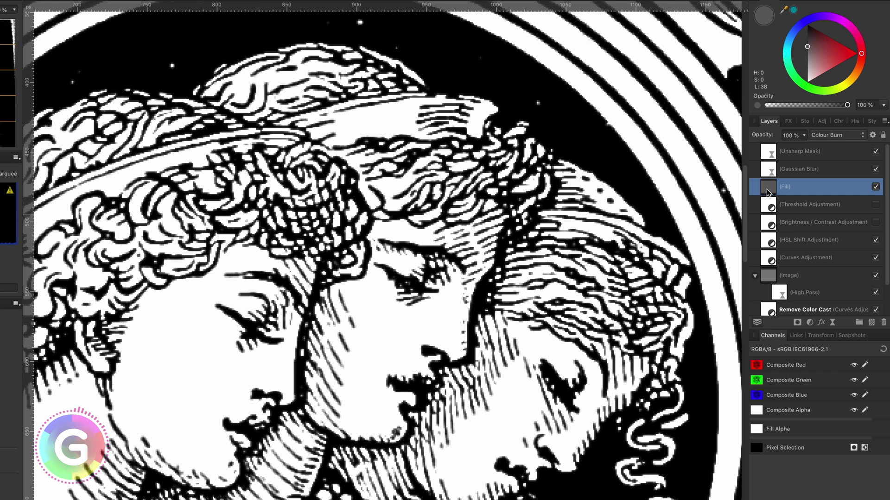
{"action": "left_click_drag", "start_coordinate": [807, 44], "coordinate": [806, 17]}
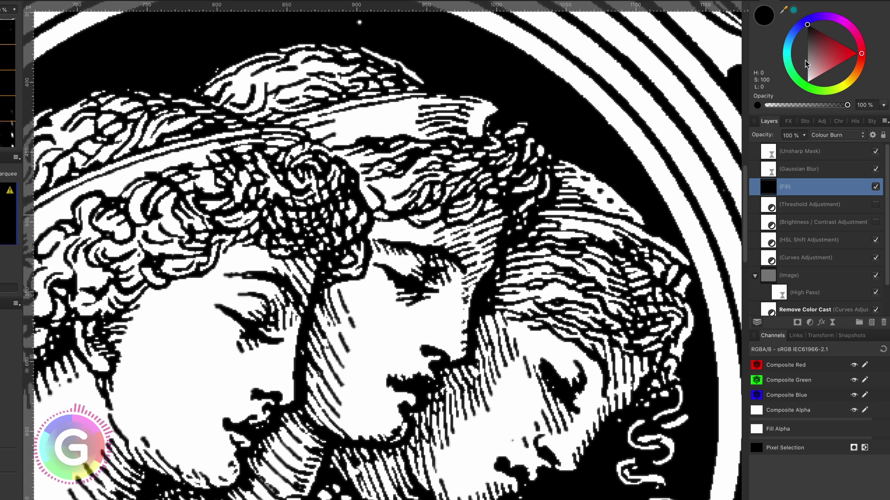
Step: Lighten the Colour Burn fill to dark grey (L 35), compare the effect layers, and fit the view
{"action": "left_click", "coordinate": [806, 24]}
{"action": "mouse_move", "coordinate": [806, 24]}
{"action": "left_mouse_down"}
{"action": "mouse_move", "coordinate": [807, 48]}
{"action": "mouse_move", "coordinate": [806, 39]}
{"action": "left_mouse_up"}
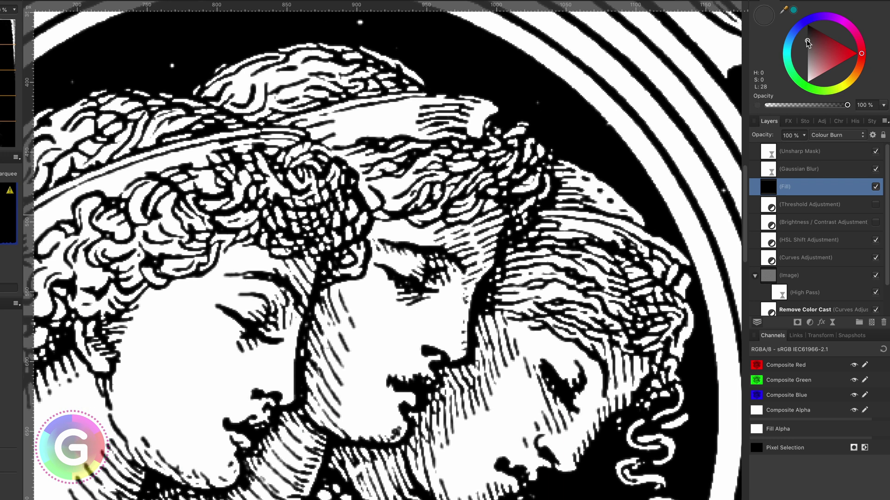
{"action": "left_click", "coordinate": [829, 156], "text": "shift"}
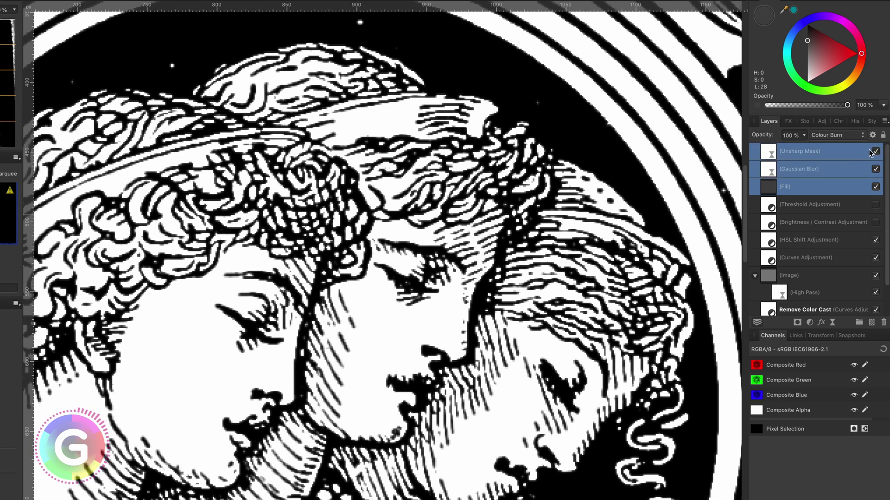
{"action": "left_click", "coordinate": [876, 151]}
{"action": "left_click", "coordinate": [876, 152]}
{"action": "left_click", "coordinate": [875, 152]}
{"action": "left_click", "coordinate": [875, 151]}
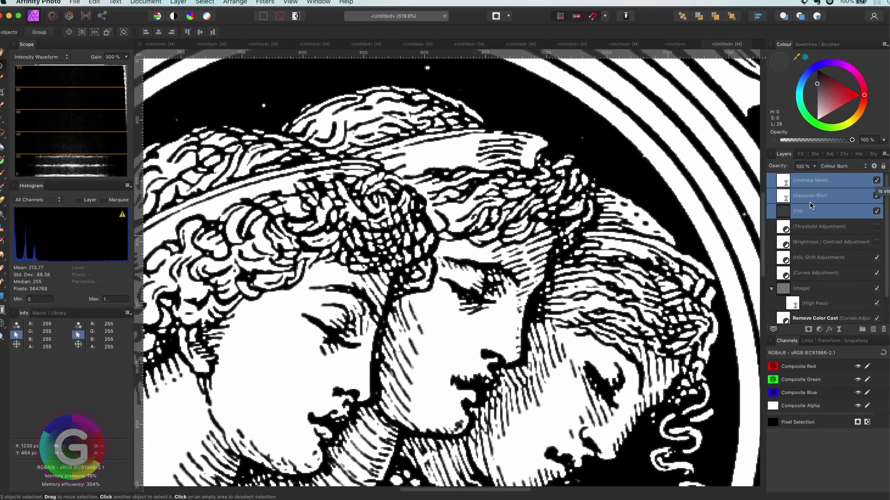
{"action": "left_click", "coordinate": [811, 205]}
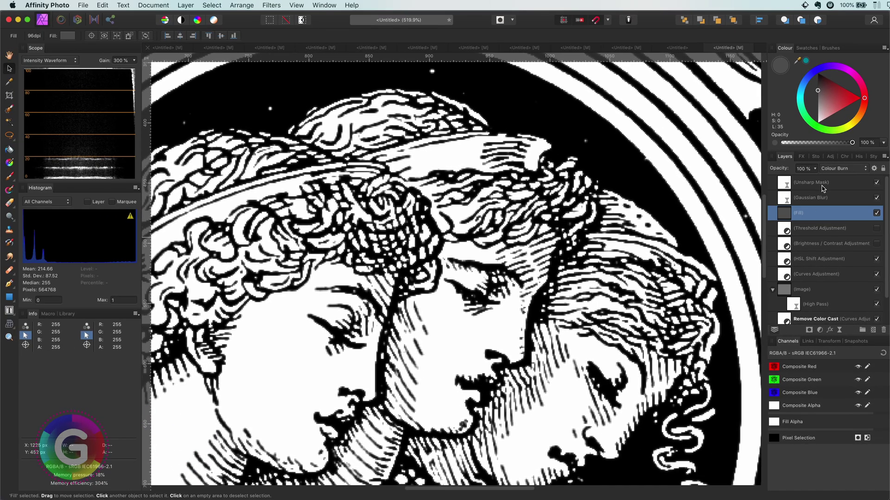
{"action": "key", "text": "super+0"}
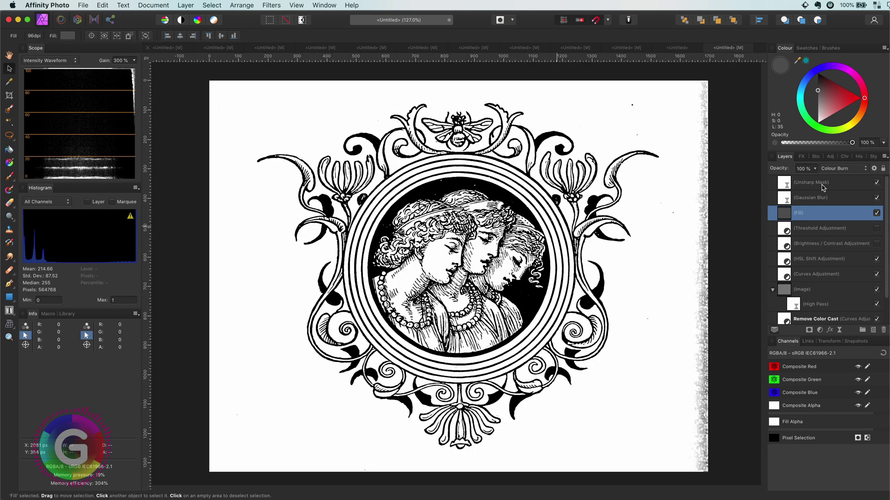